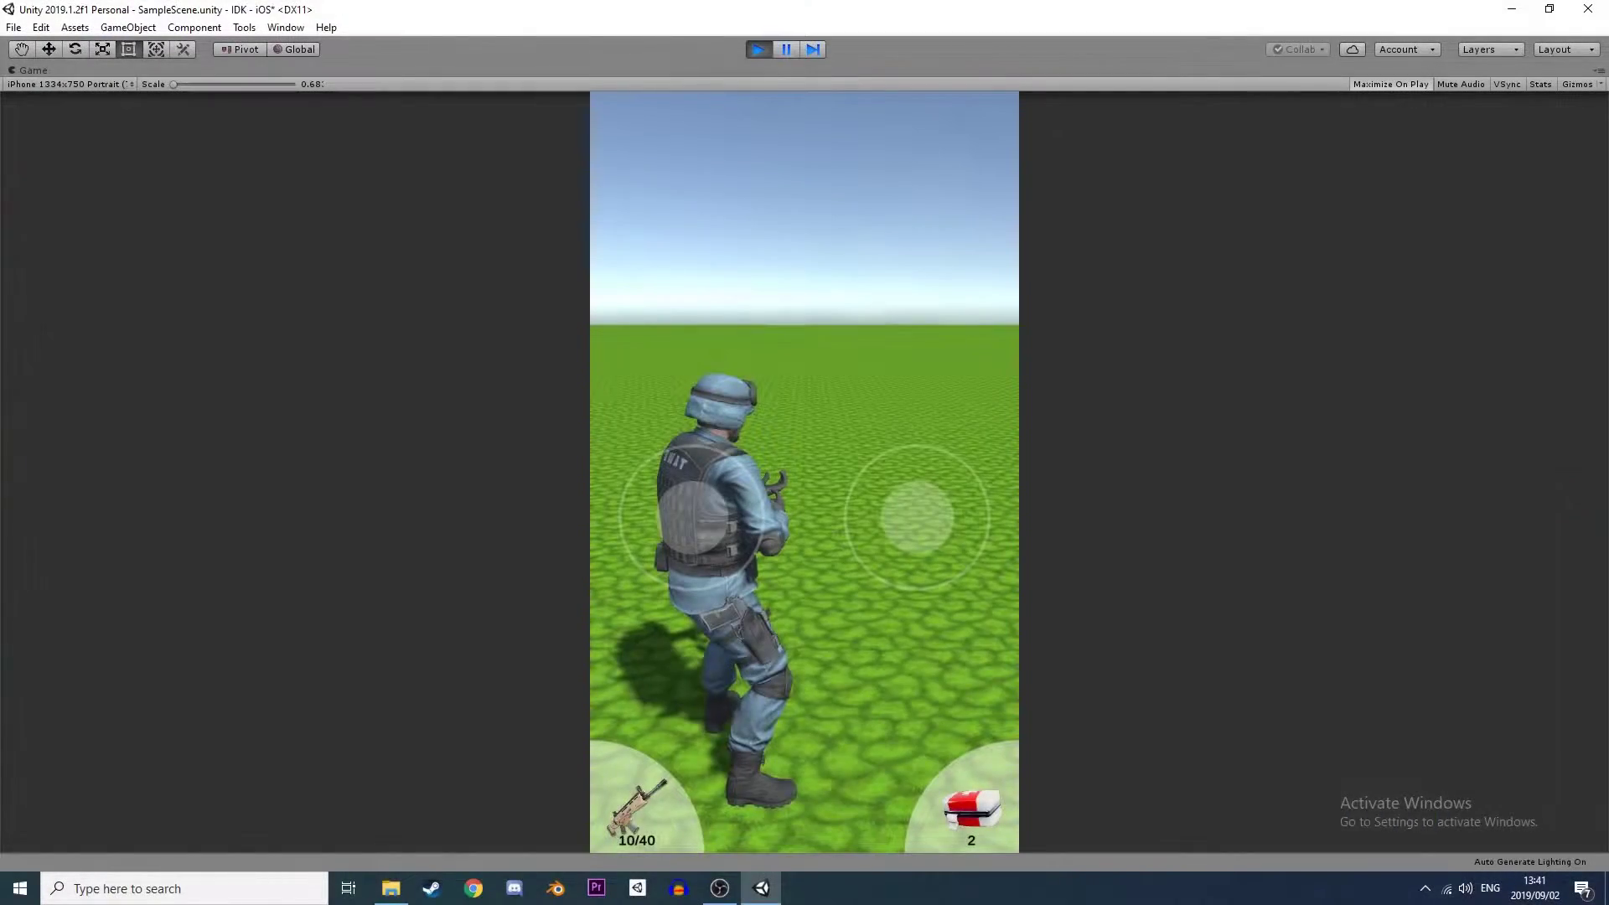
# Preview at iPhone 1334x750 Landscape, add a Raw Image for the Settings Panel, and pause the game.
pyautogui.click(69, 83)
pyautogui.click(109, 137)
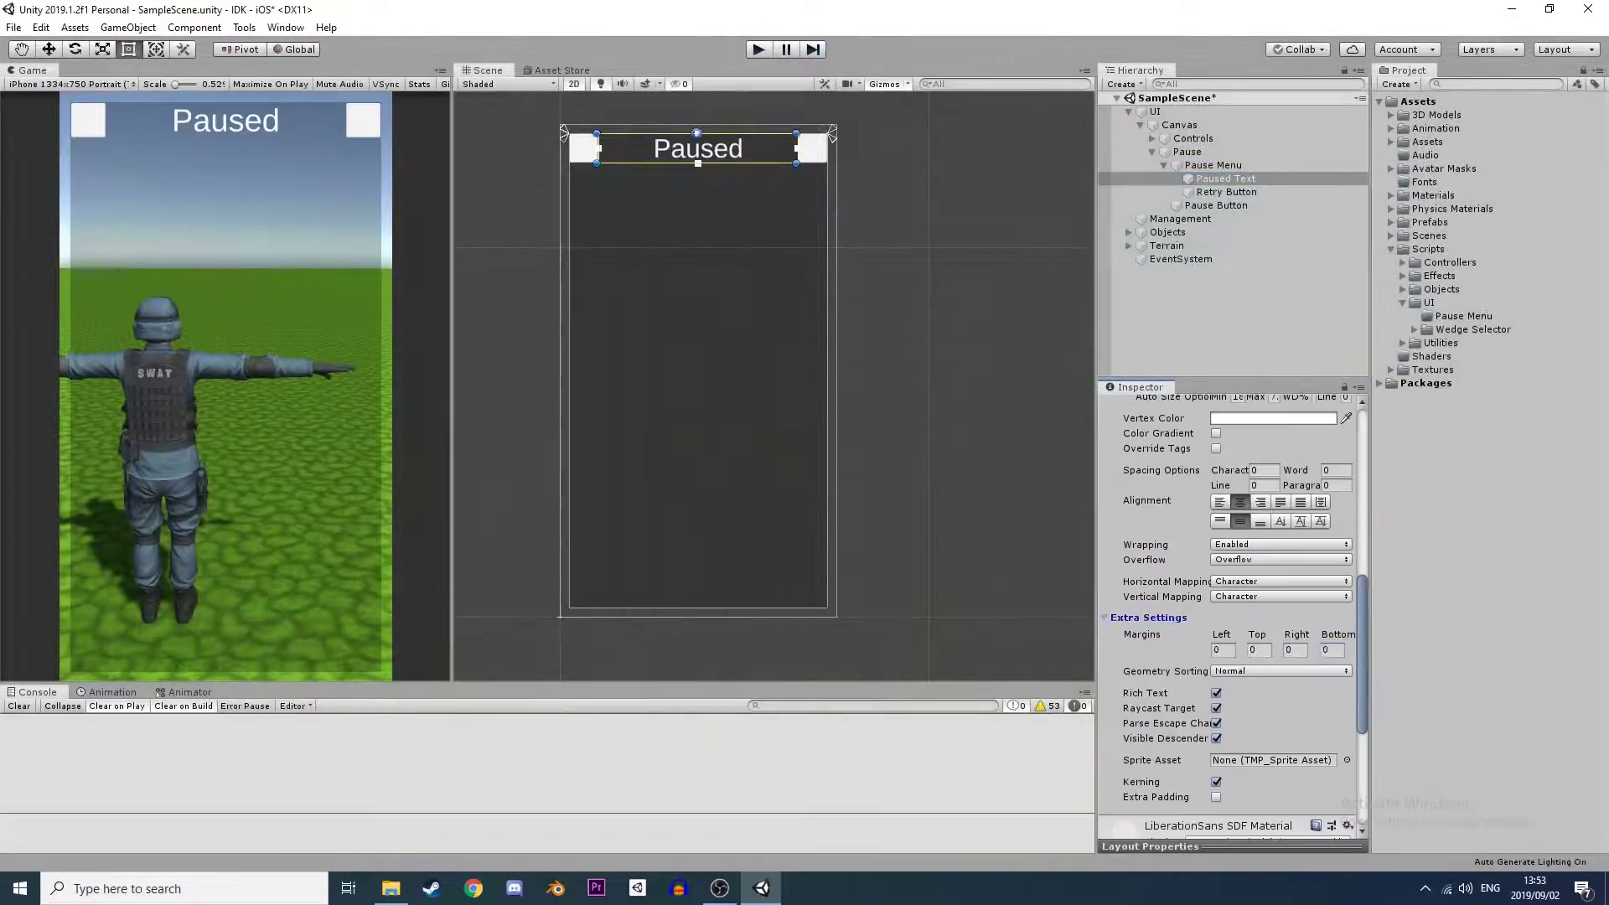
pyautogui.rightClick(1278, 166)
pyautogui.click(1416, 546)
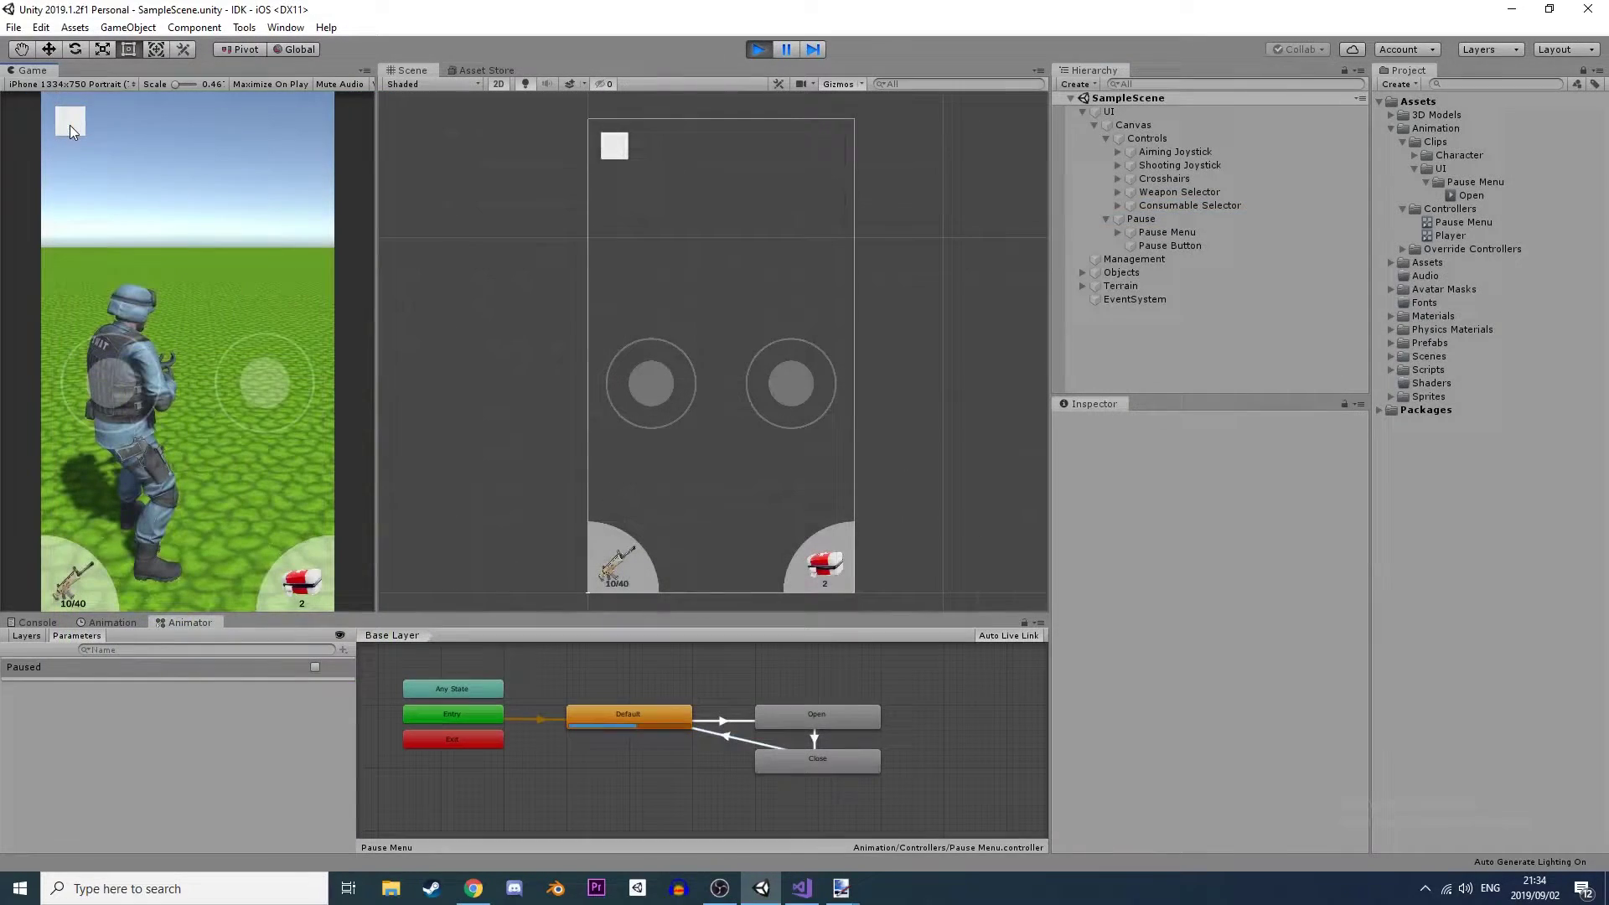
pyautogui.click(70, 122)
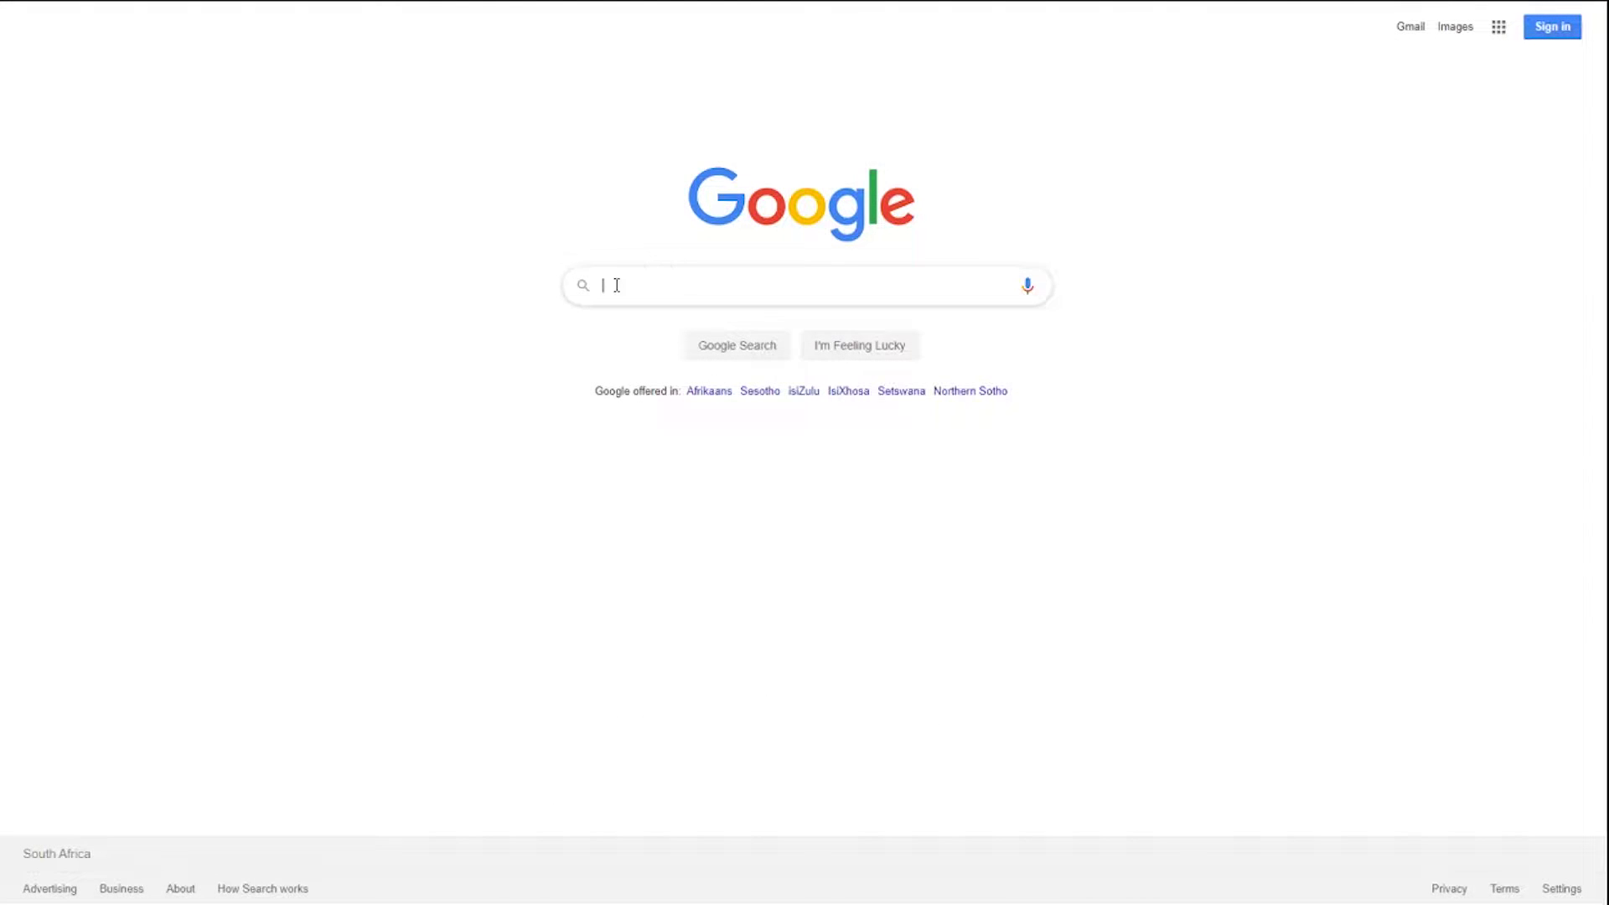
# Search Google for itch.io and open the itch.io site.
pyautogui.write('itch.io')
pyautogui.press('Return')
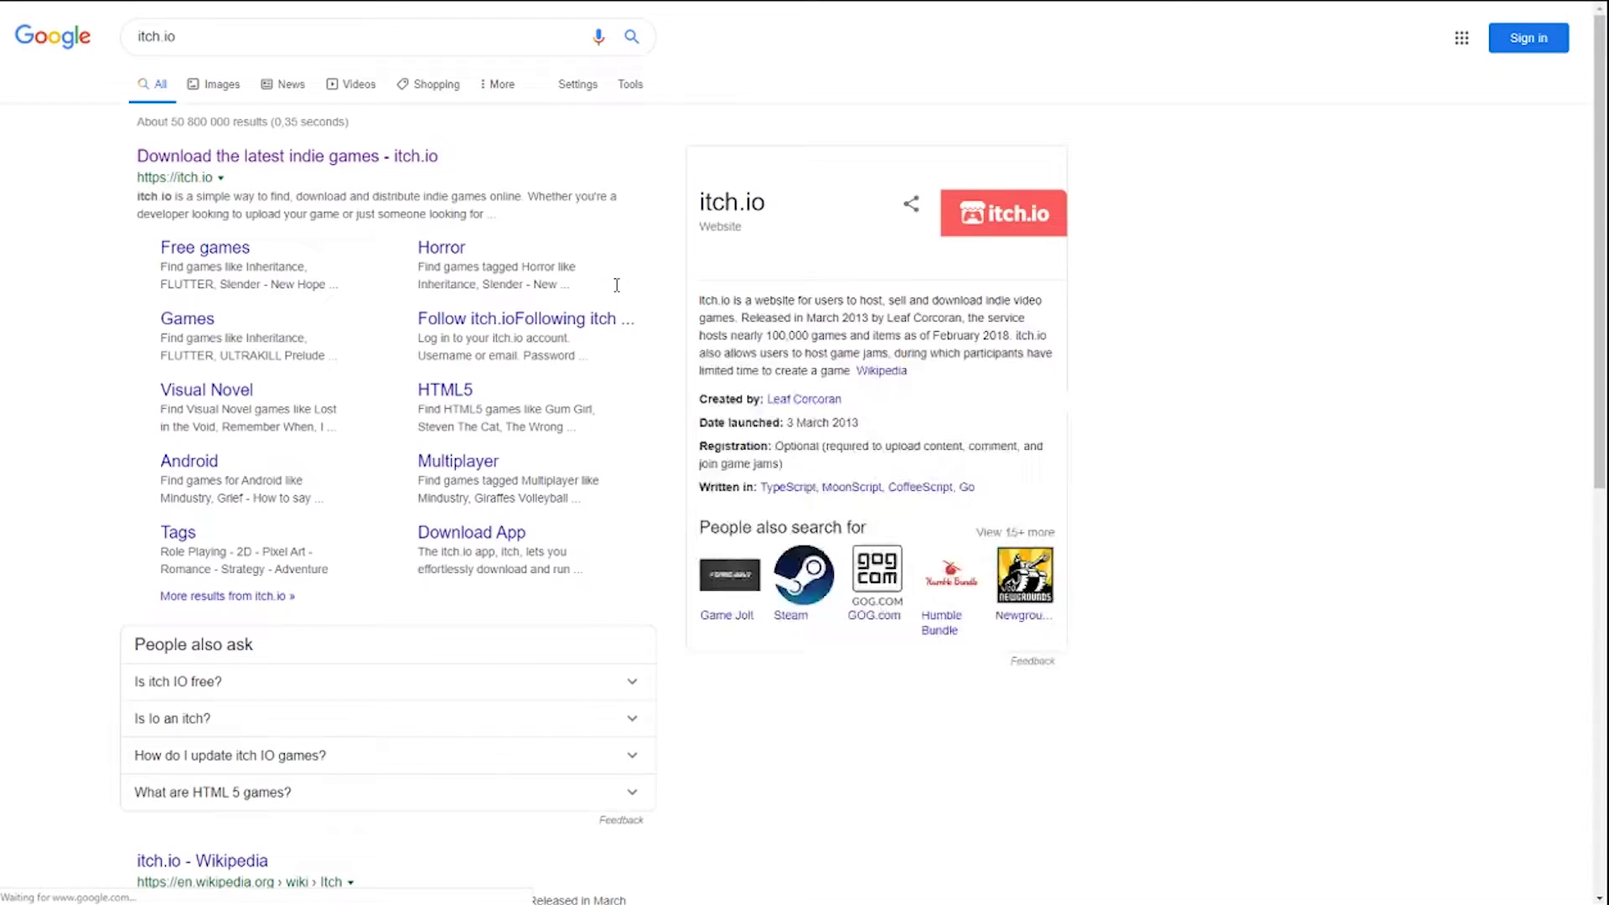
pyautogui.click(352, 160)
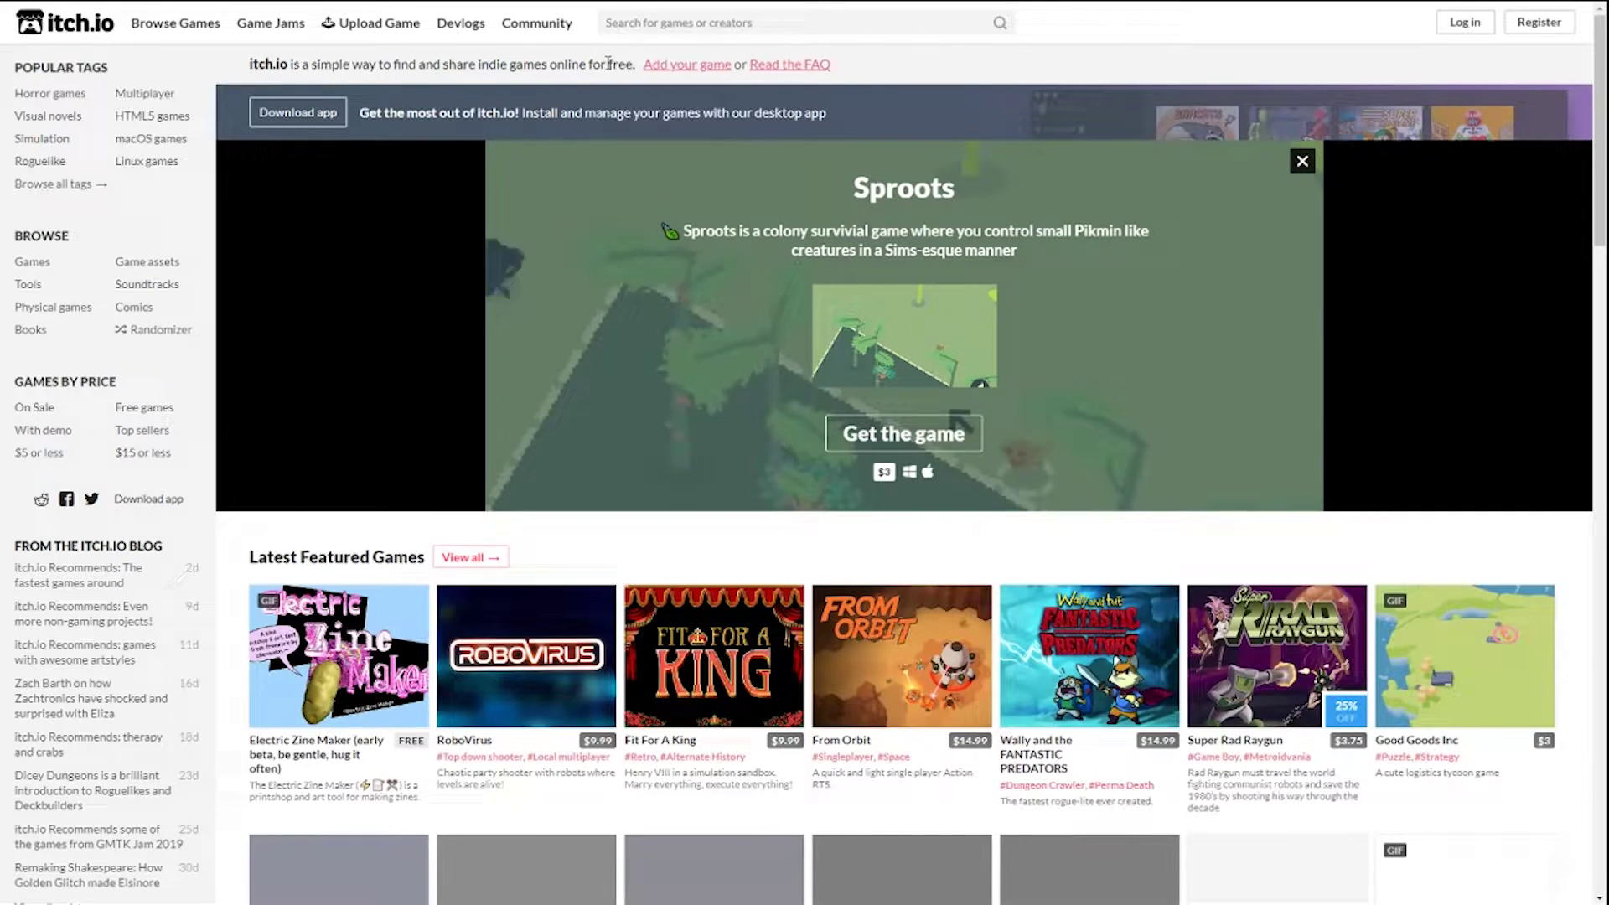
# Search itch.io for the developer's name and open their creator profile.
pyautogui.click(639, 25)
pyautogui.write('Daniel Lo')
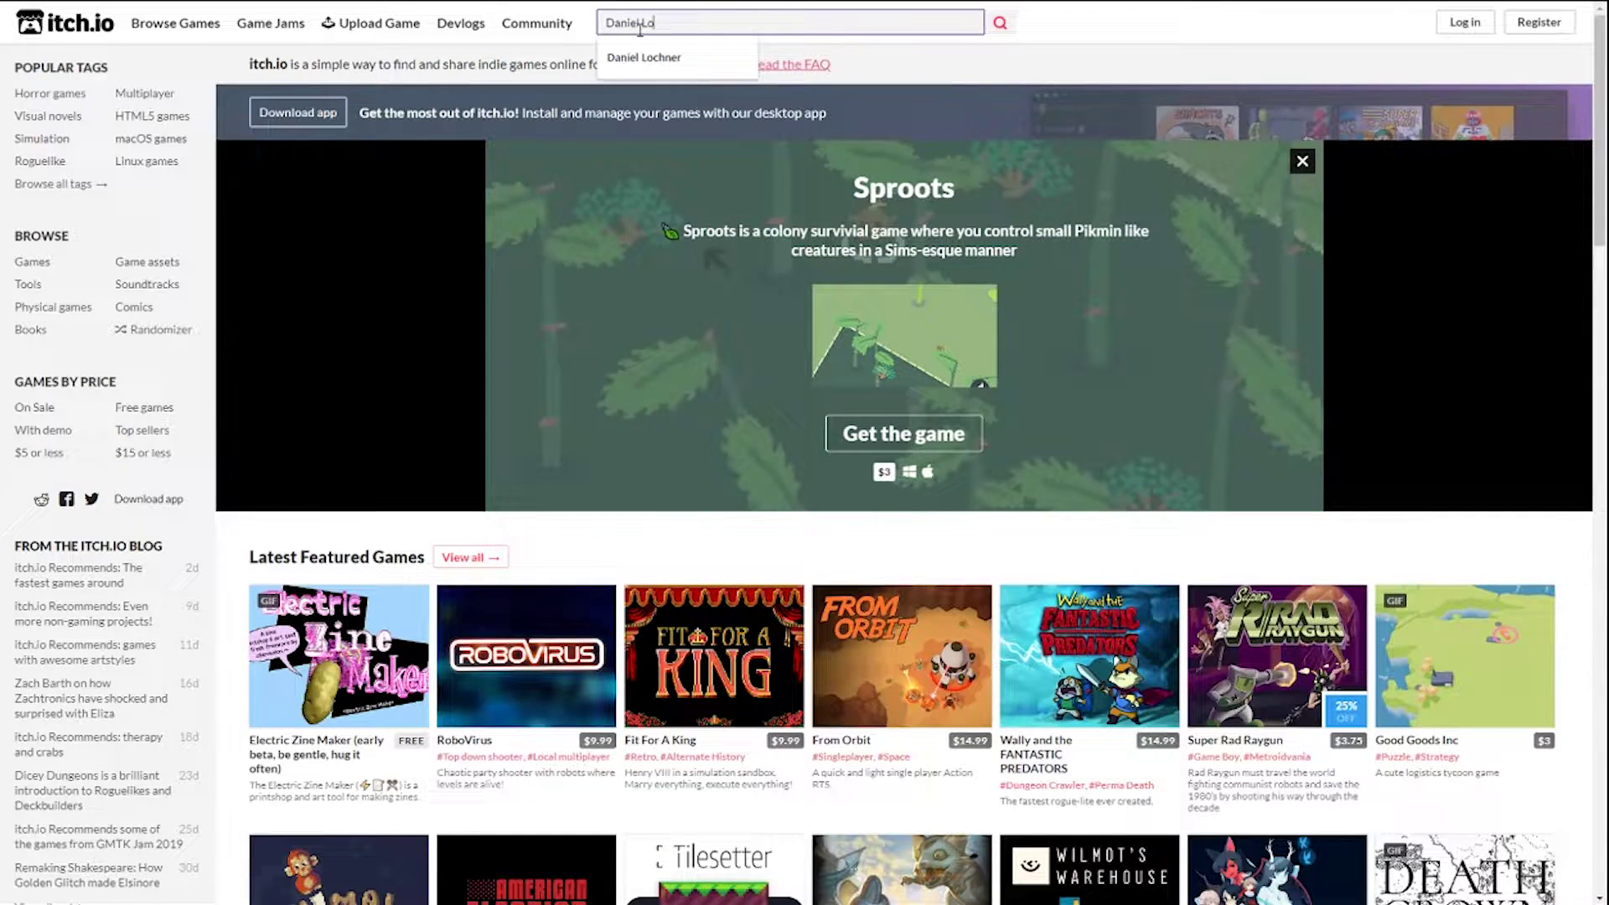
pyautogui.write('chner')
pyautogui.press('Return')
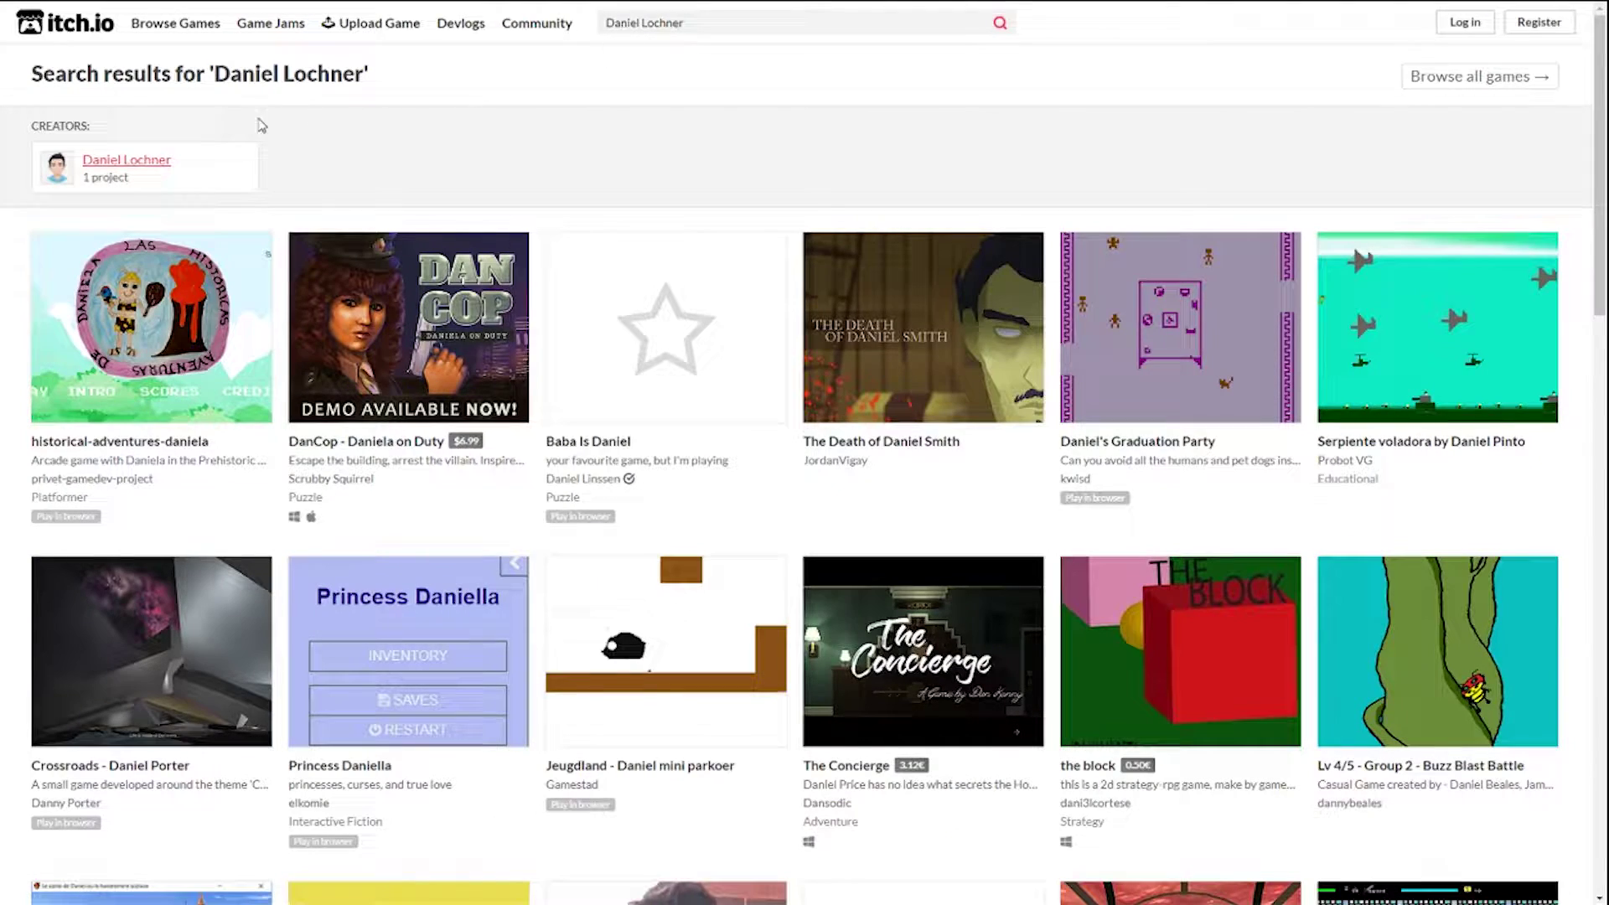
pyautogui.click(130, 162)
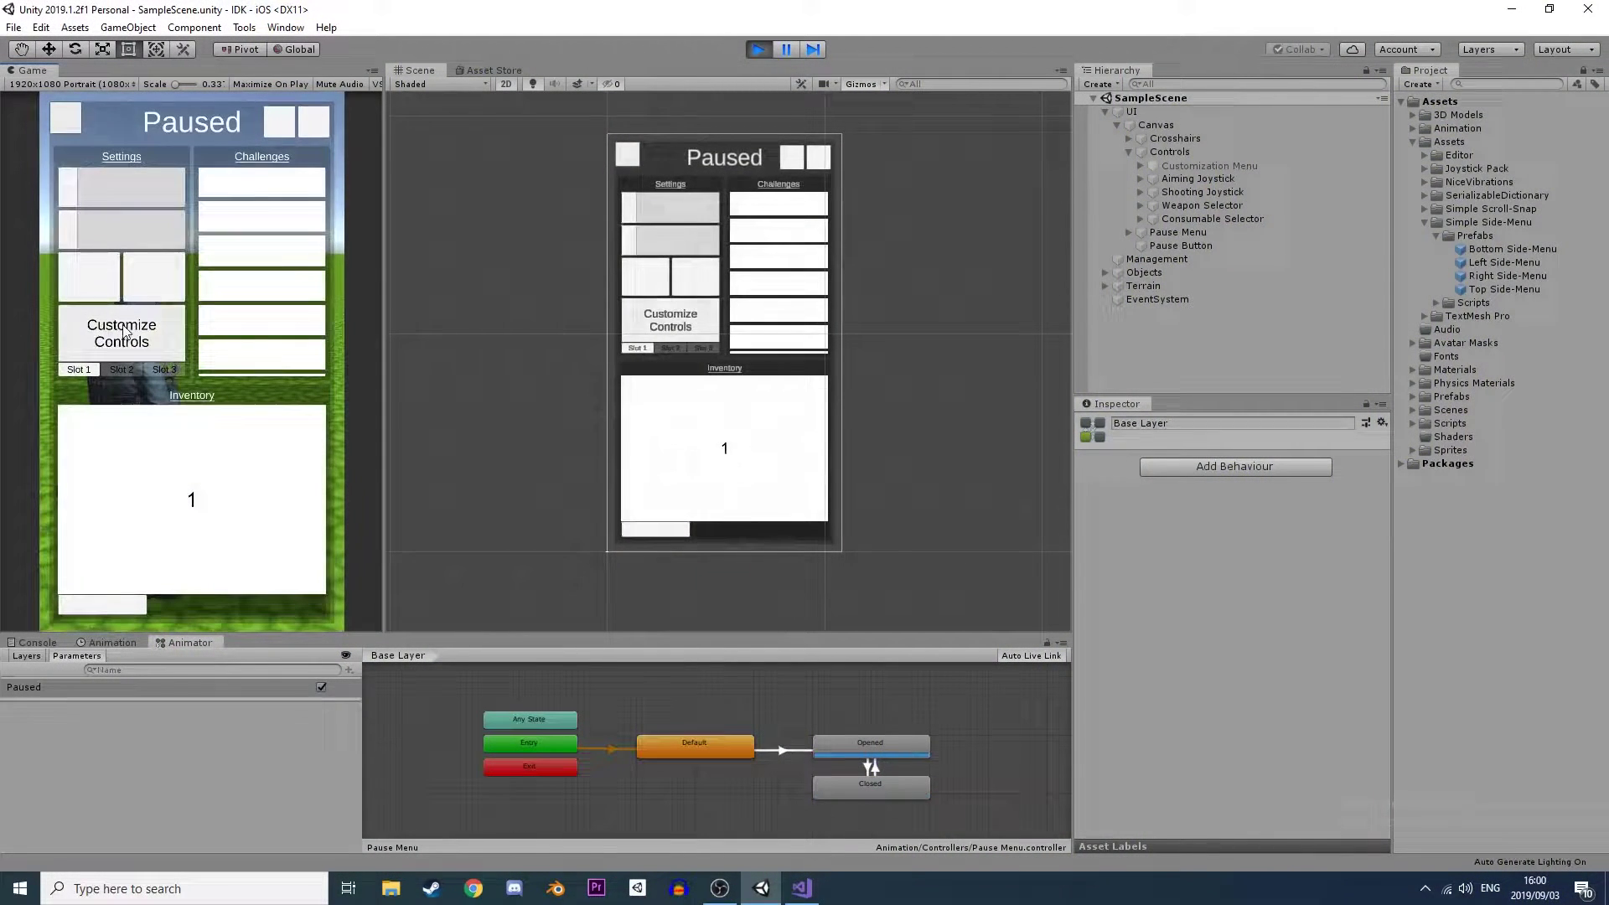
pyautogui.click(123, 331)
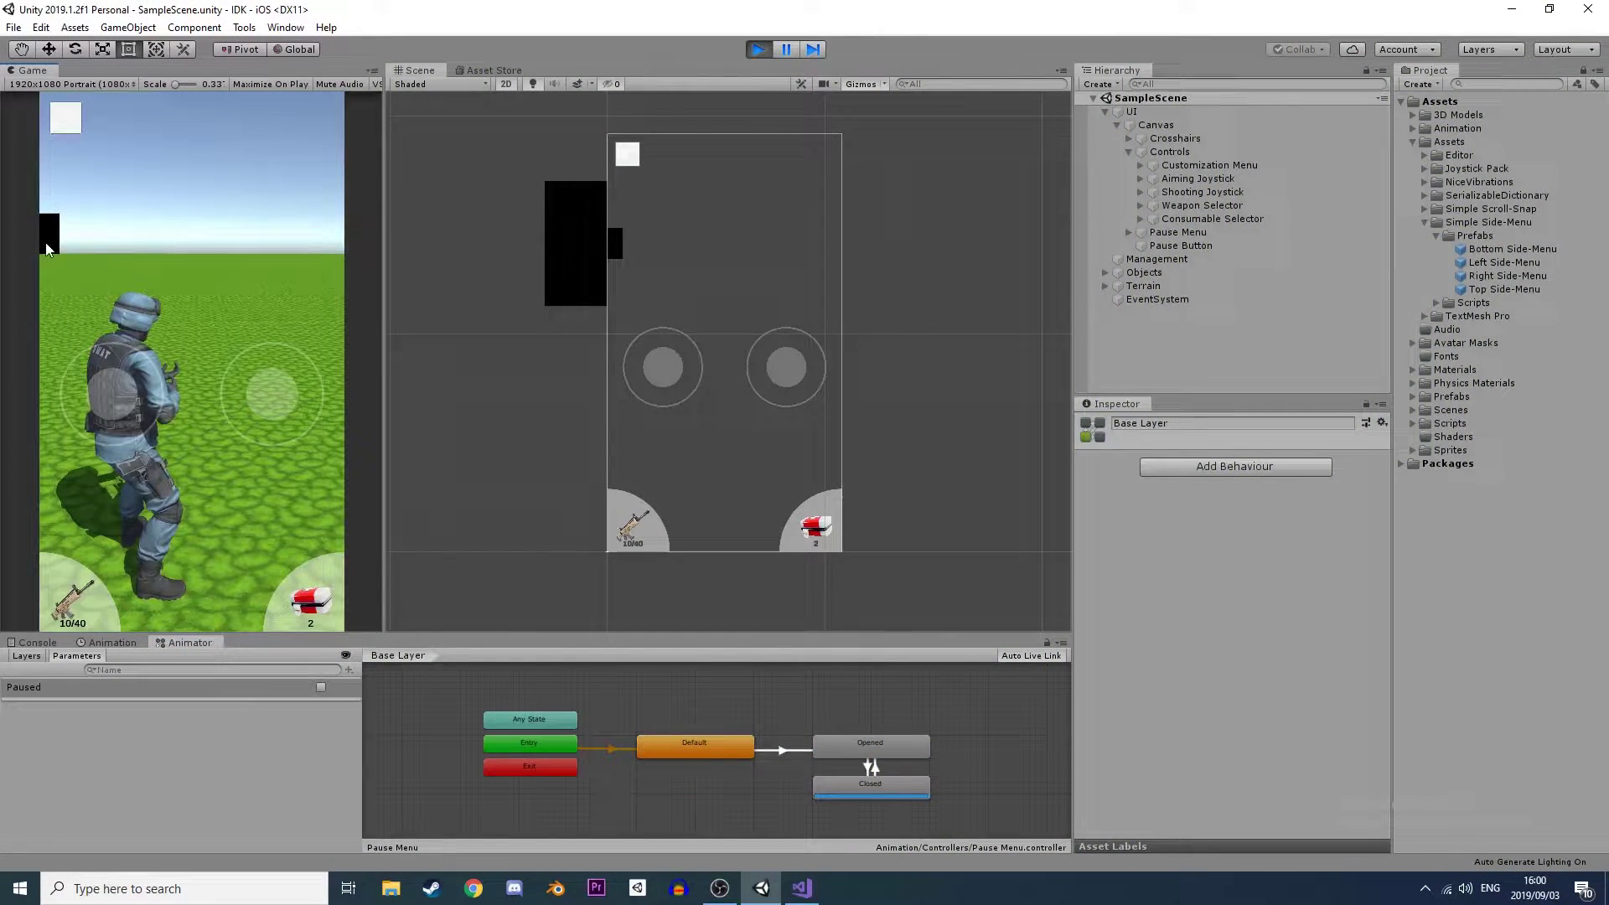
pyautogui.moveTo(46, 248); pyautogui.dragTo(92, 248)
pyautogui.click(123, 231)
pyautogui.click(52, 233)
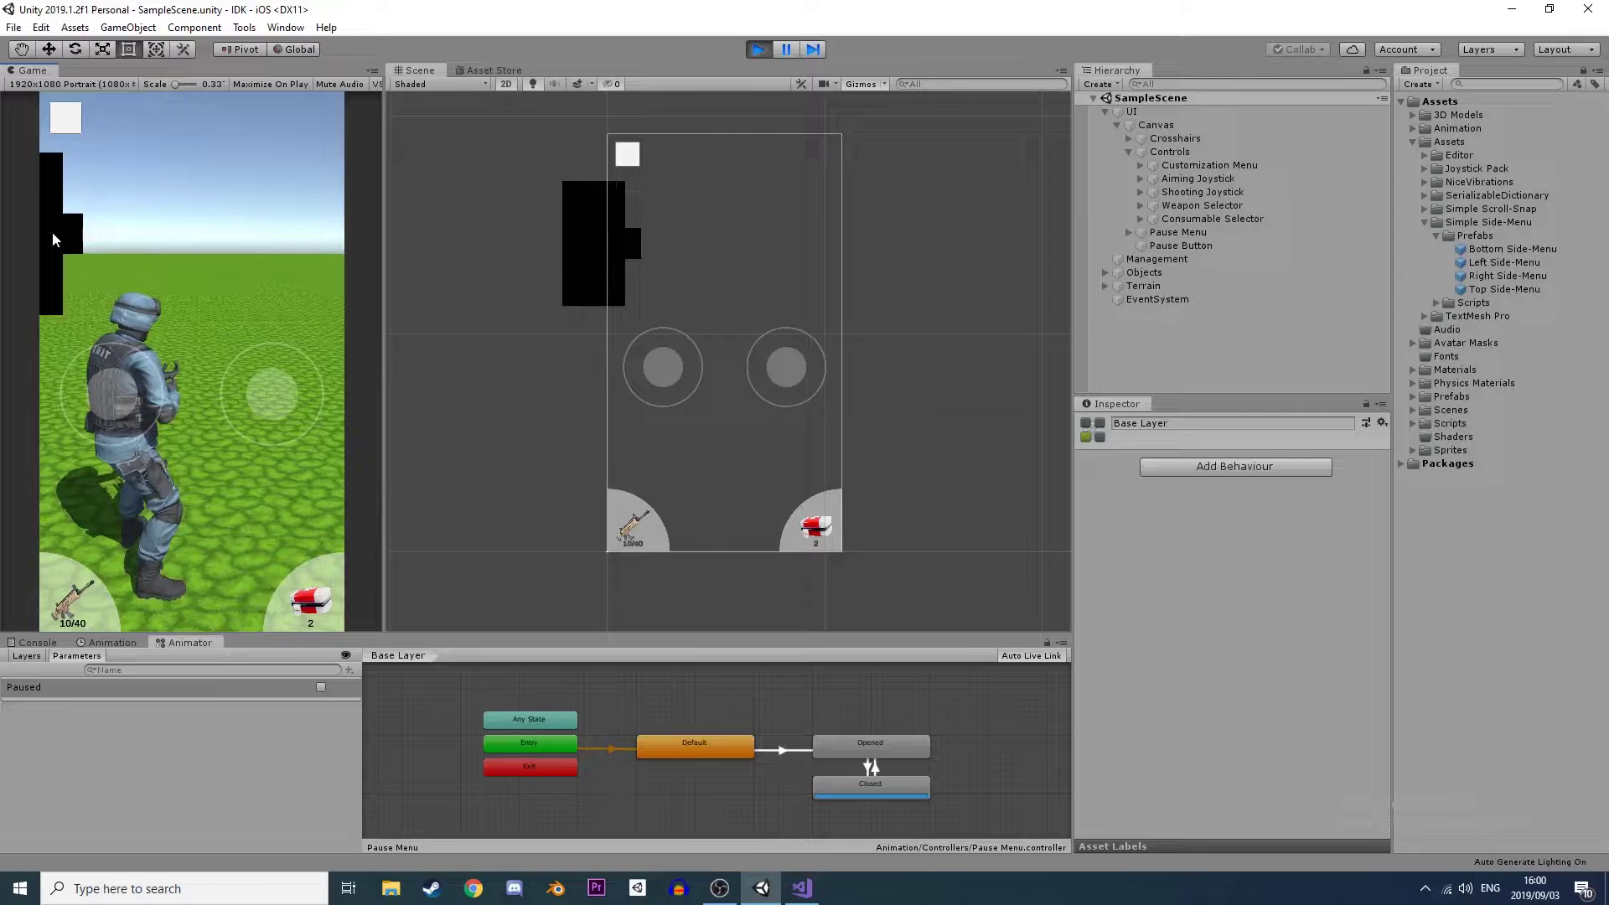
pyautogui.click(67, 119)
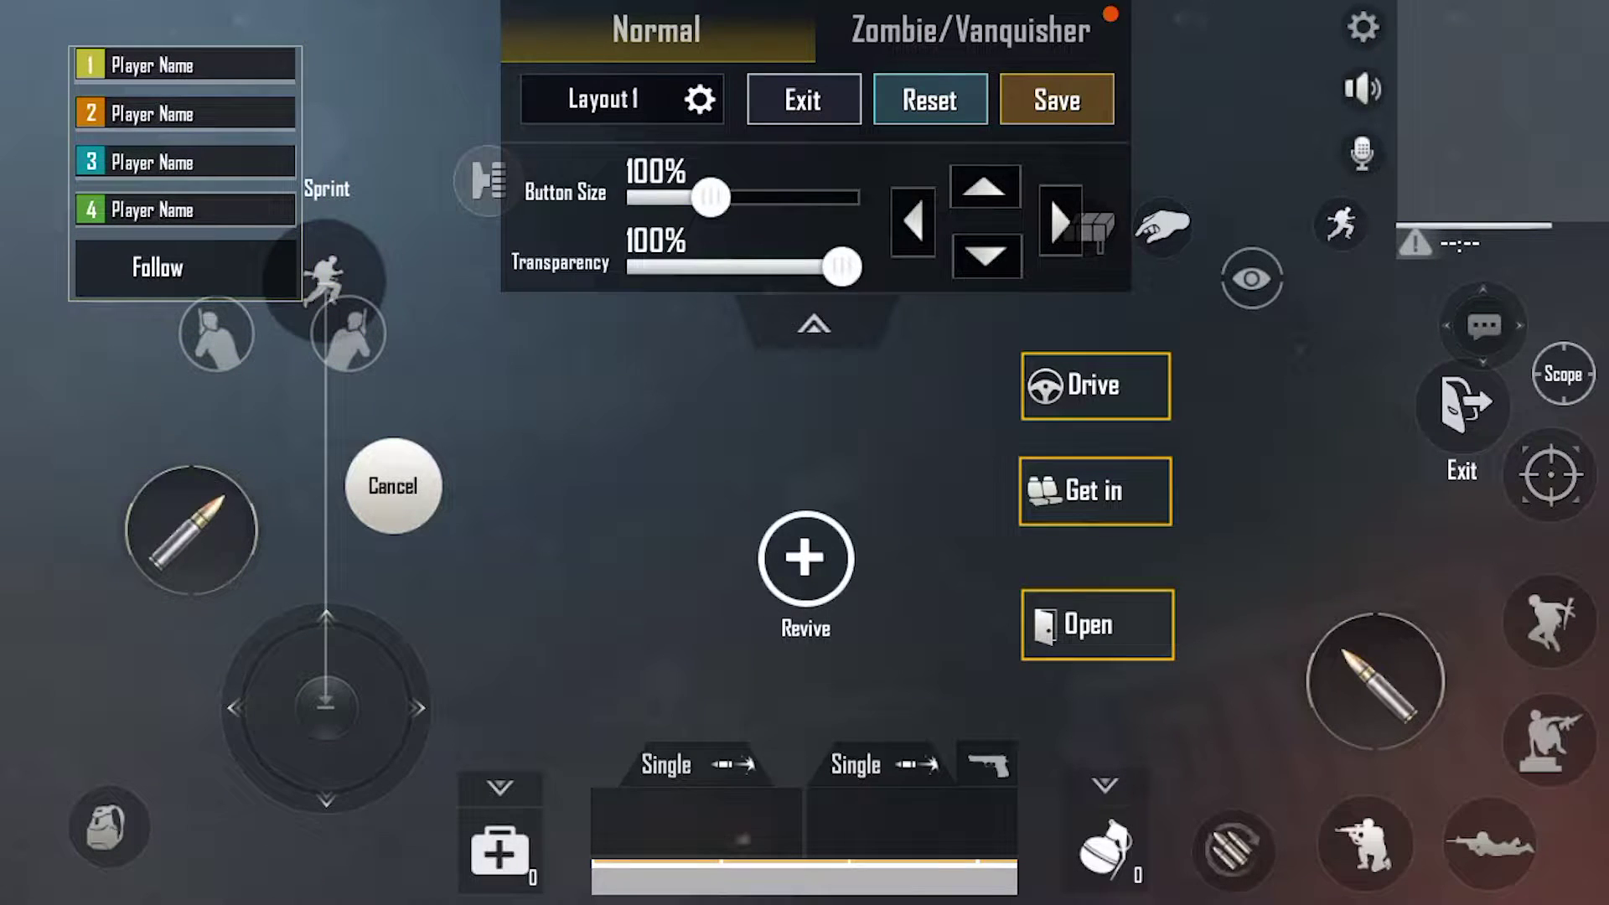
pyautogui.moveTo(711, 197); pyautogui.dragTo(660, 197)
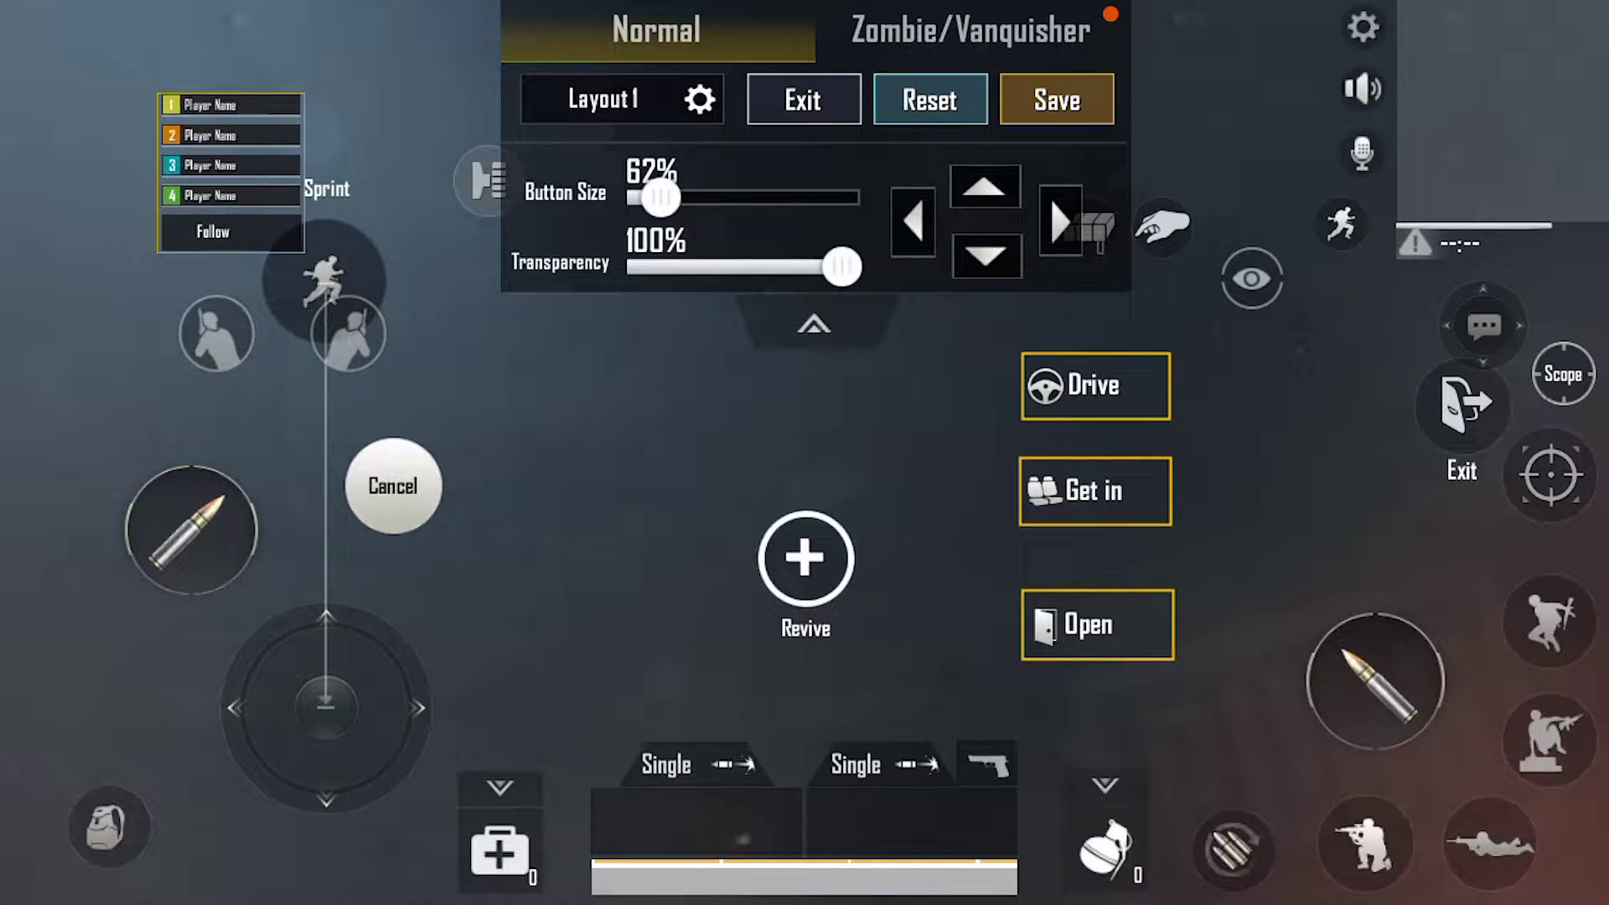
pyautogui.moveTo(842, 267); pyautogui.dragTo(719, 266)
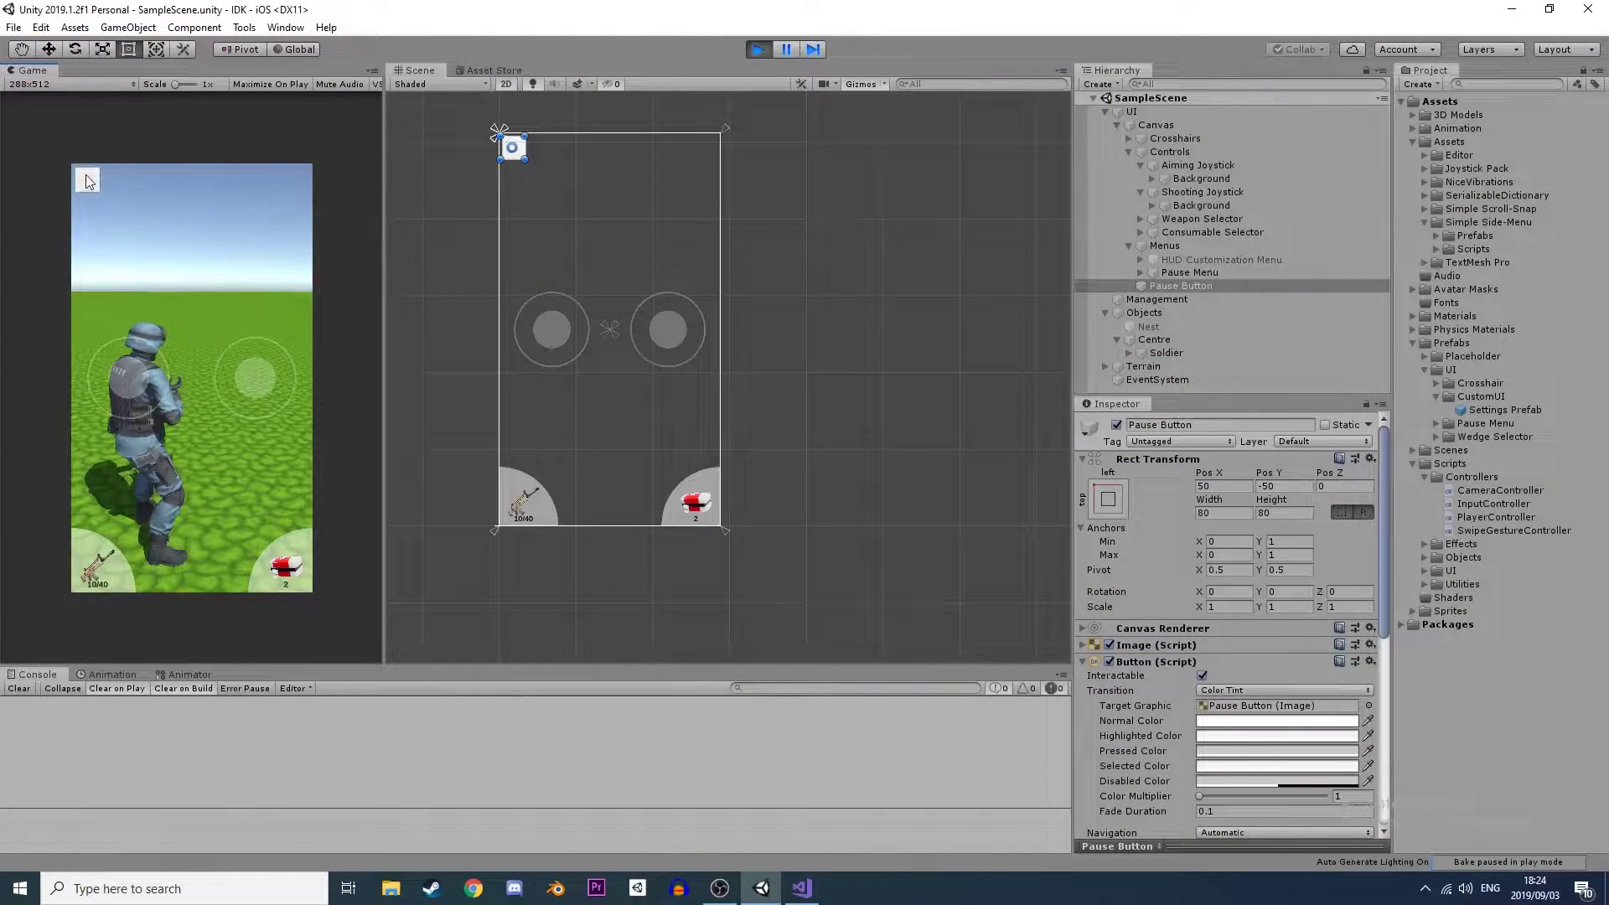
# Enter HUD customisation from the pause menu, reposition the aiming joystick, and select the weapon selector.
pyautogui.click(88, 180)
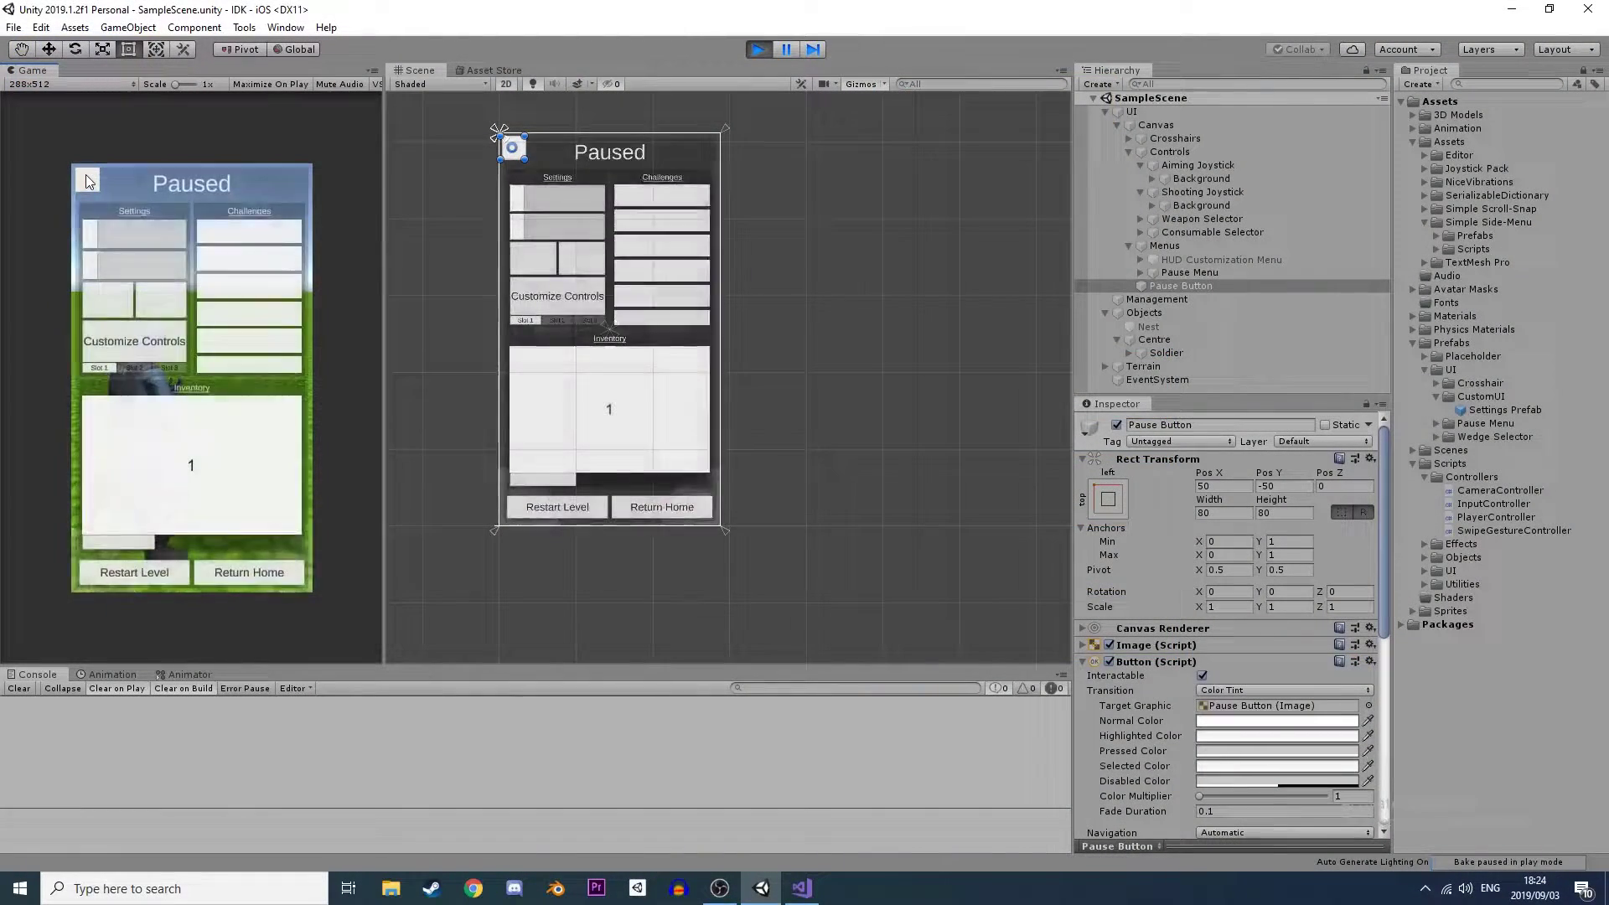
pyautogui.click(122, 340)
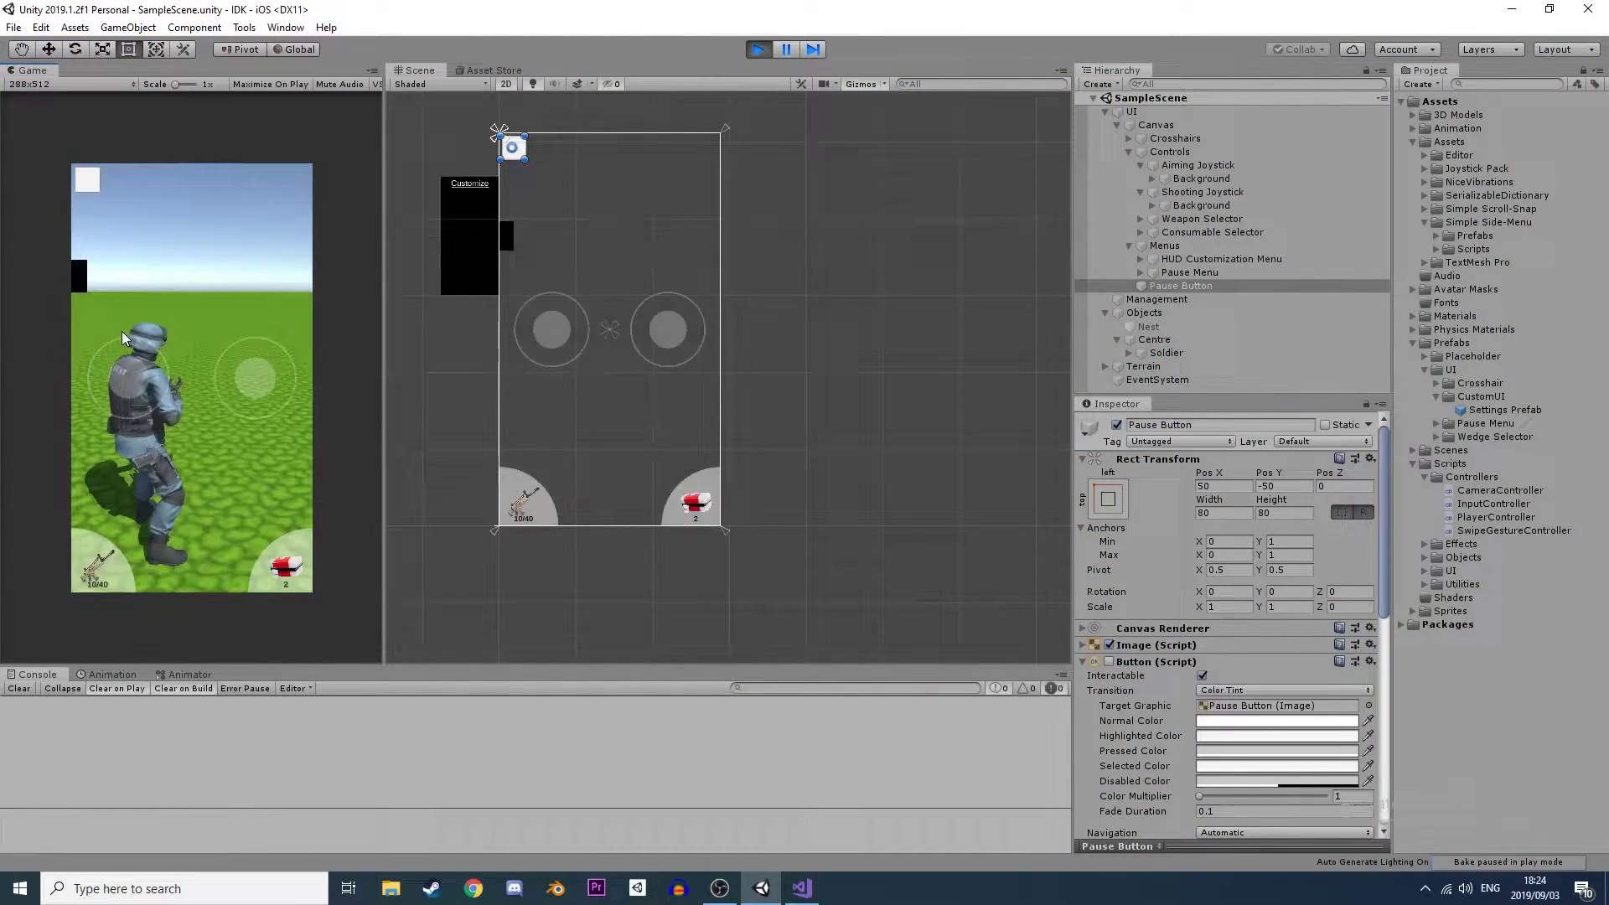
pyautogui.moveTo(131, 365)
pyautogui.mouseDown()
pyautogui.moveTo(133, 380)
pyautogui.moveTo(243, 299)
pyautogui.mouseUp()
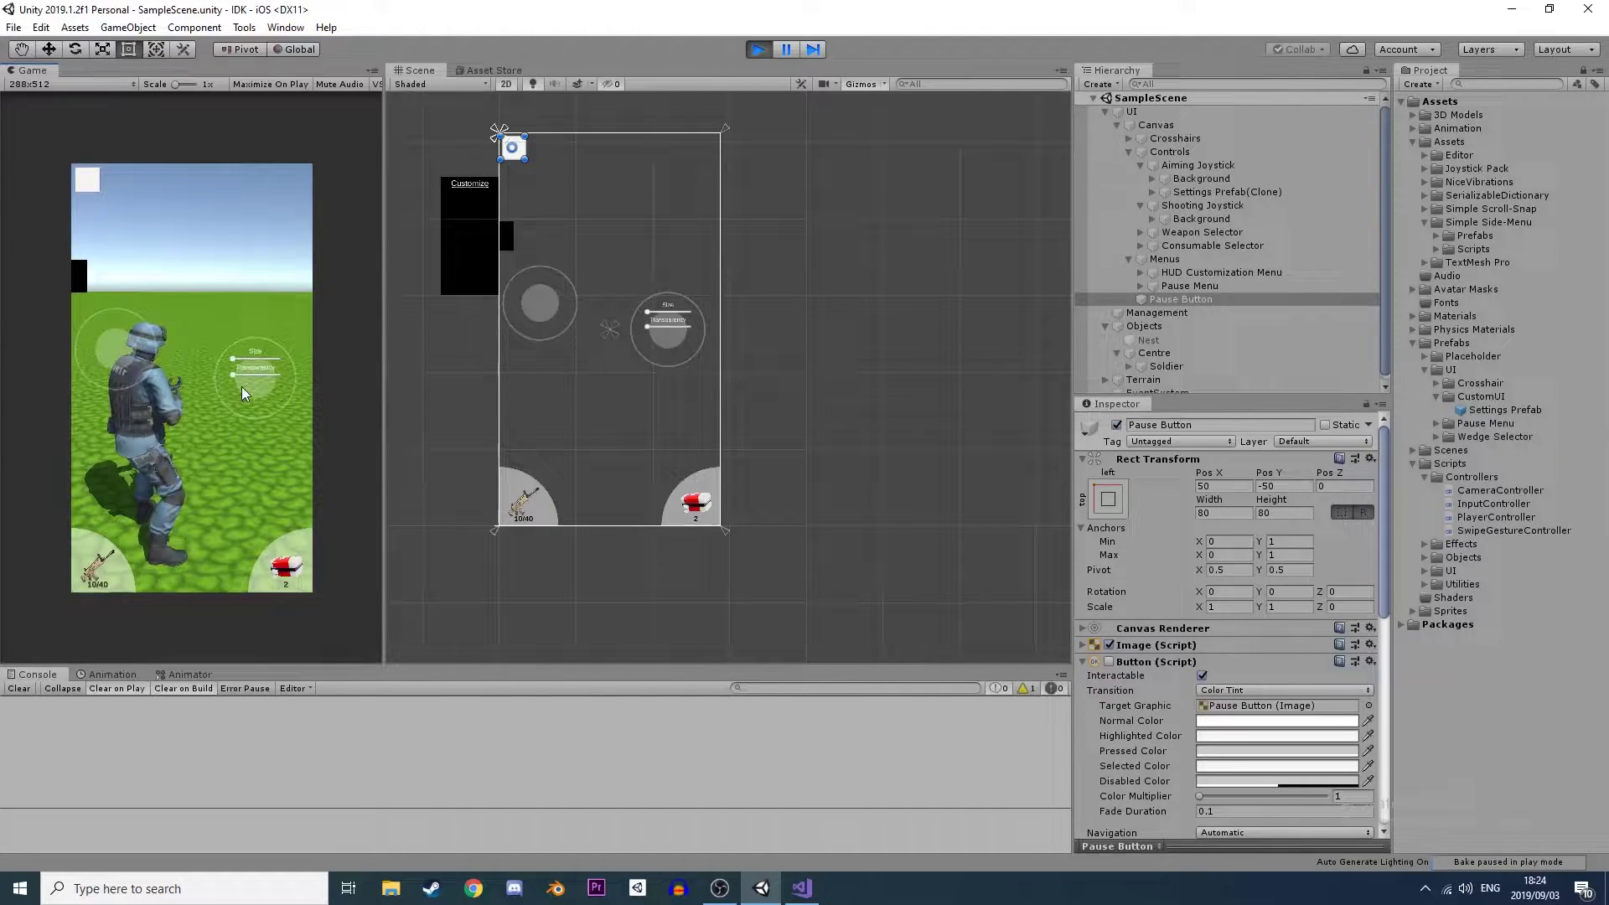
pyautogui.click(89, 563)
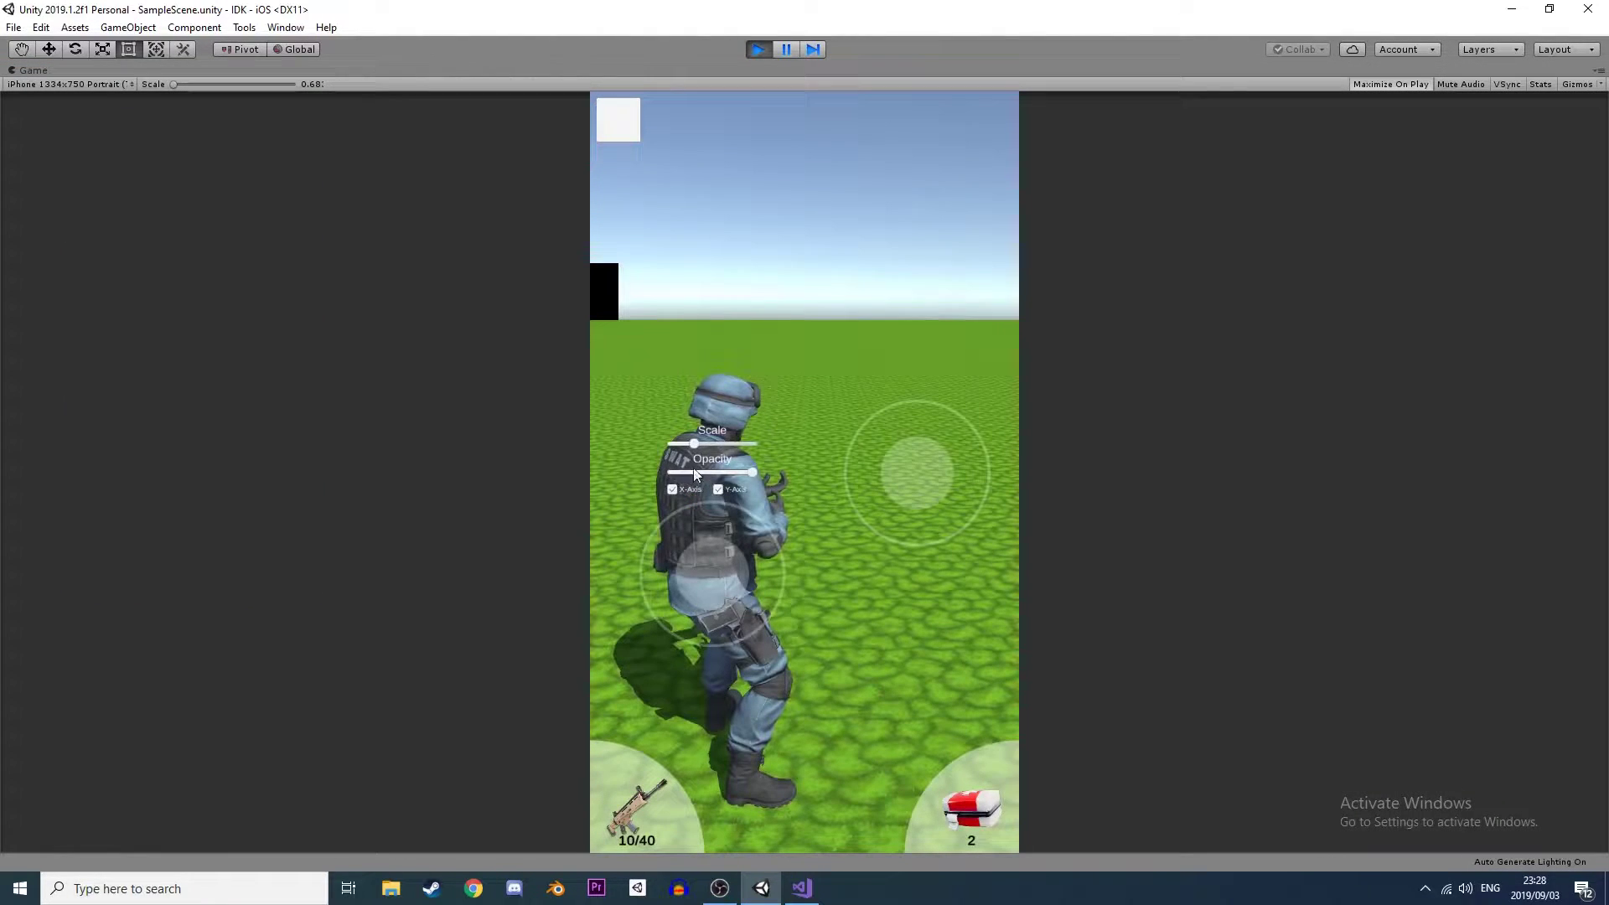
# Enlarge the left joystick, move the right one up, fade it to about a third, and disable its X-Axis.
pyautogui.moveTo(696, 445); pyautogui.dragTo(711, 442)
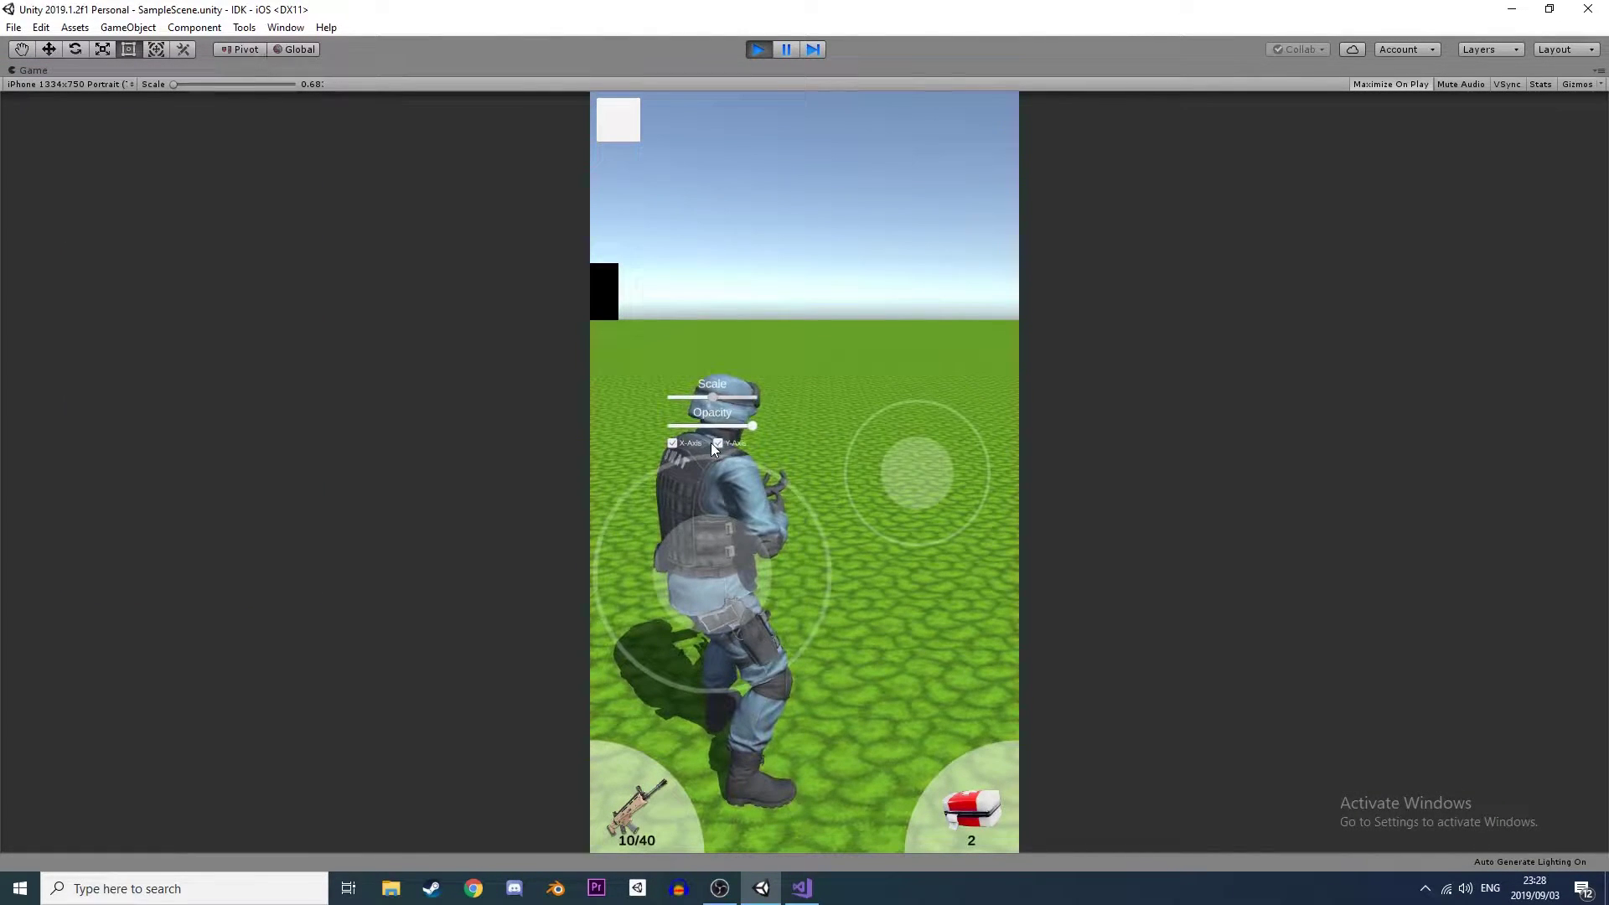
pyautogui.click(903, 438)
pyautogui.moveTo(903, 437); pyautogui.dragTo(889, 297)
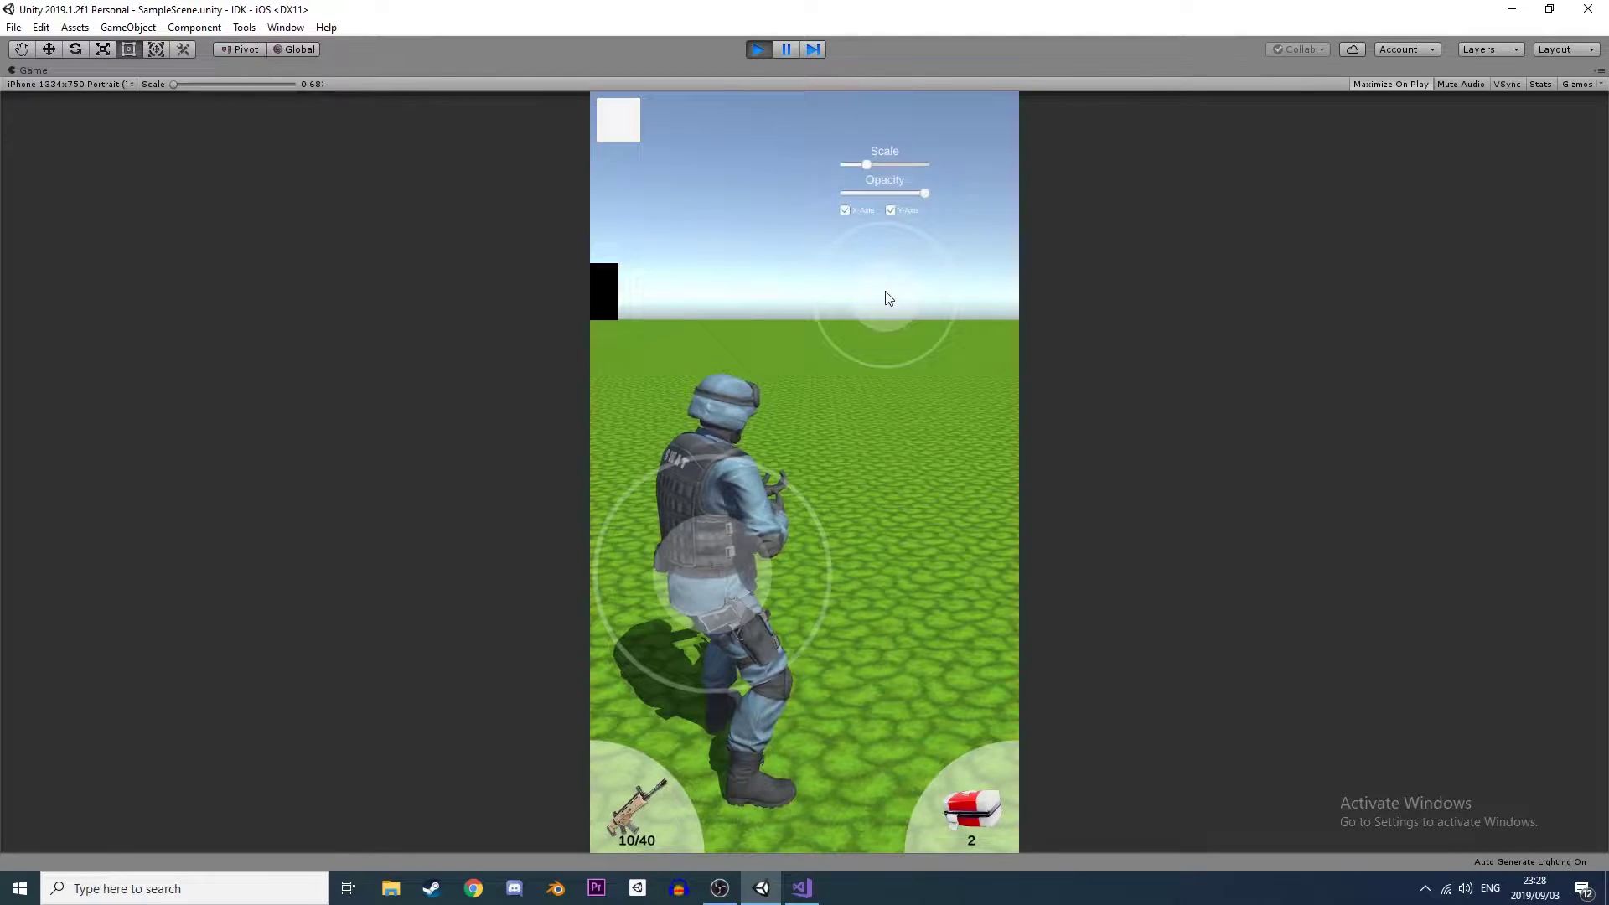
pyautogui.moveTo(922, 194); pyautogui.dragTo(865, 206)
pyautogui.click(846, 211)
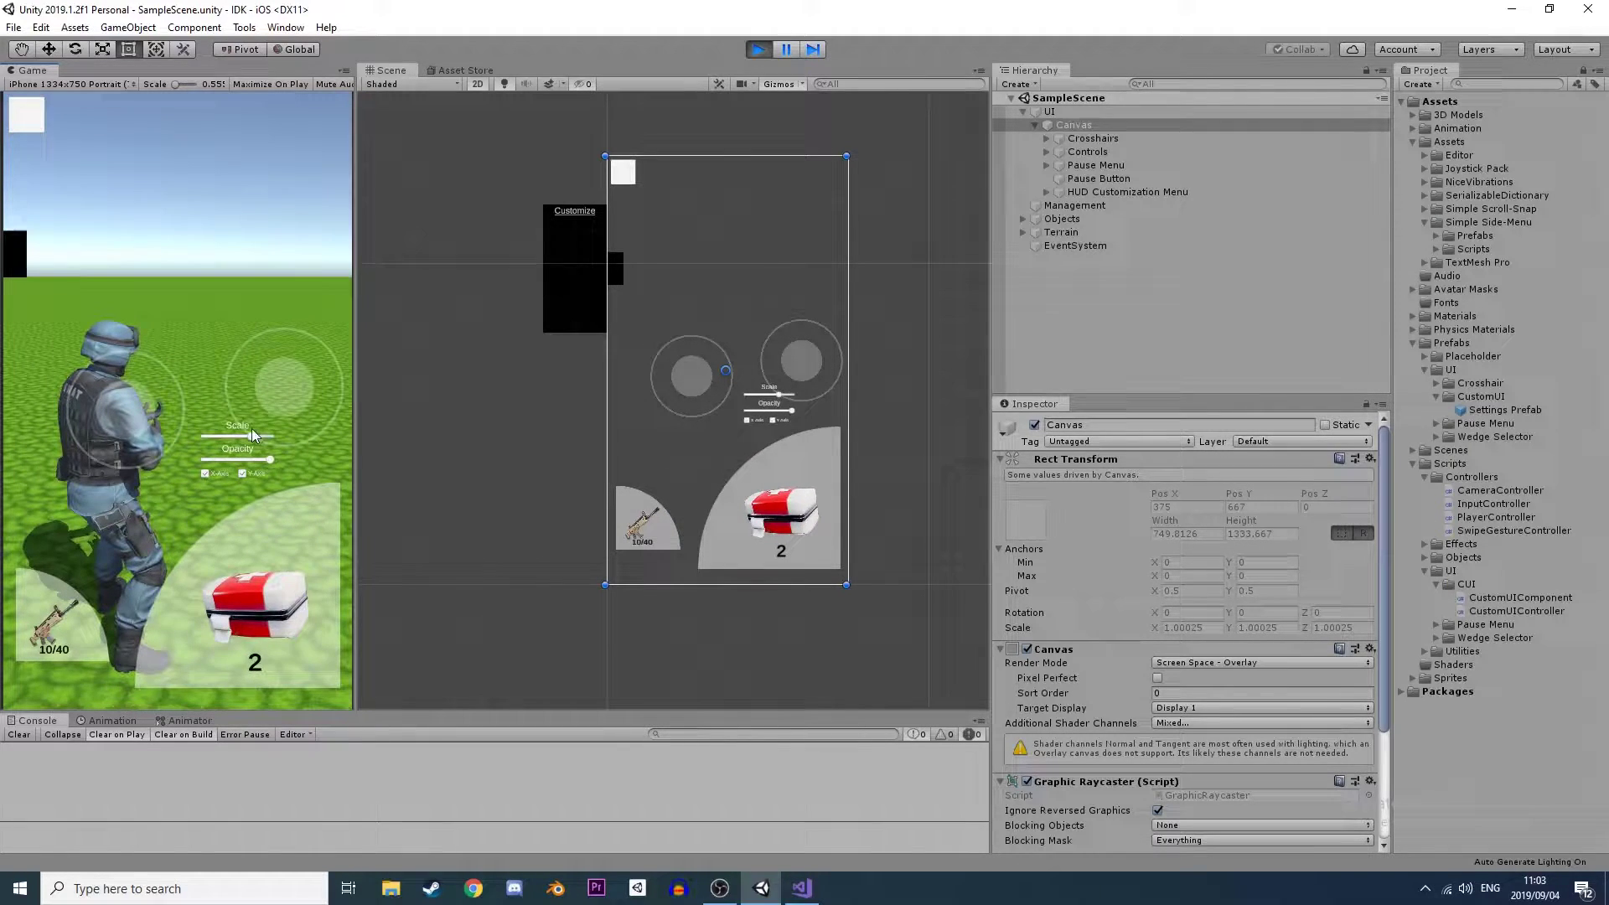
# Shrink the health wedge, move the aiming joystick lower, and save the HUD layout.
pyautogui.moveTo(252, 429); pyautogui.dragTo(221, 449)
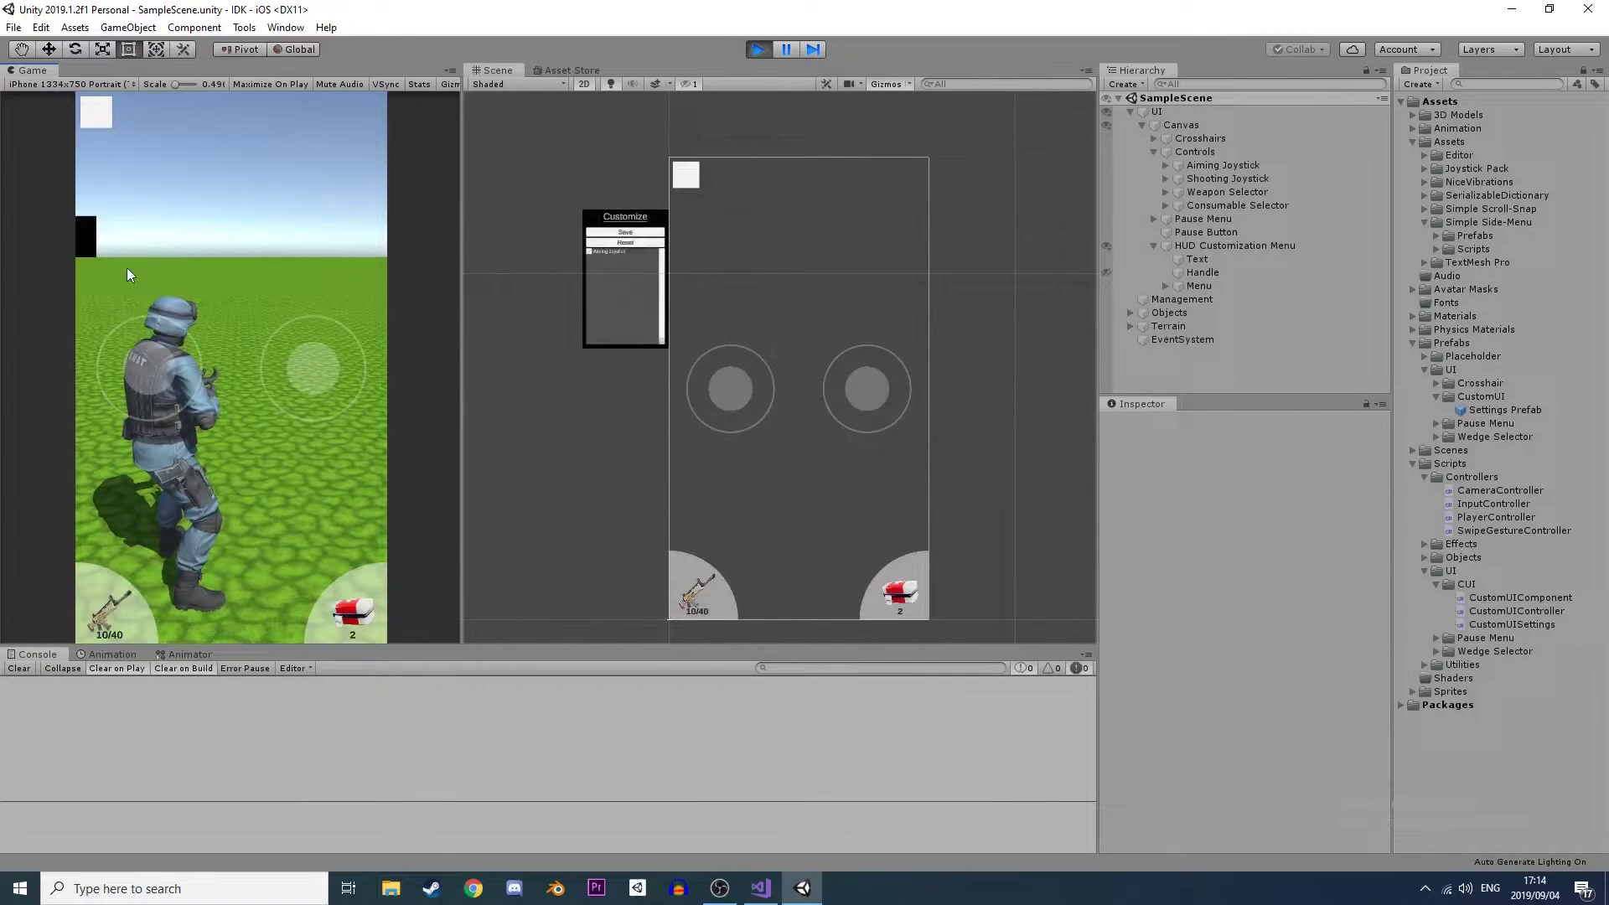
pyautogui.moveTo(88, 242)
pyautogui.mouseDown()
pyautogui.moveTo(186, 239)
pyautogui.moveTo(109, 256)
pyautogui.mouseUp()
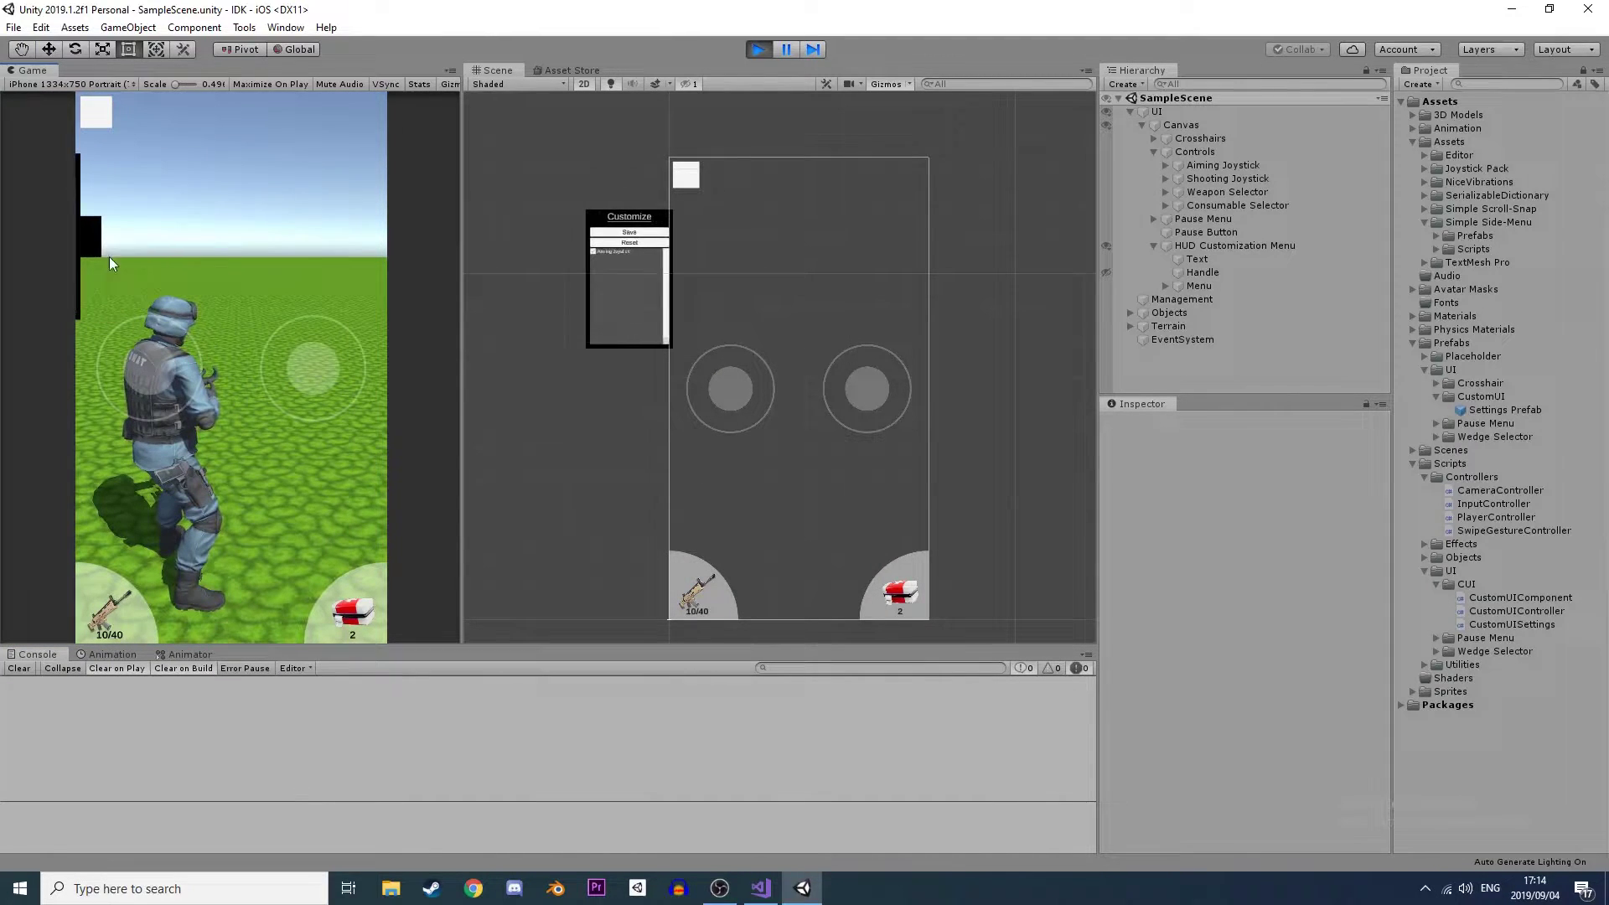
pyautogui.click(161, 349)
pyautogui.moveTo(161, 349); pyautogui.dragTo(149, 279)
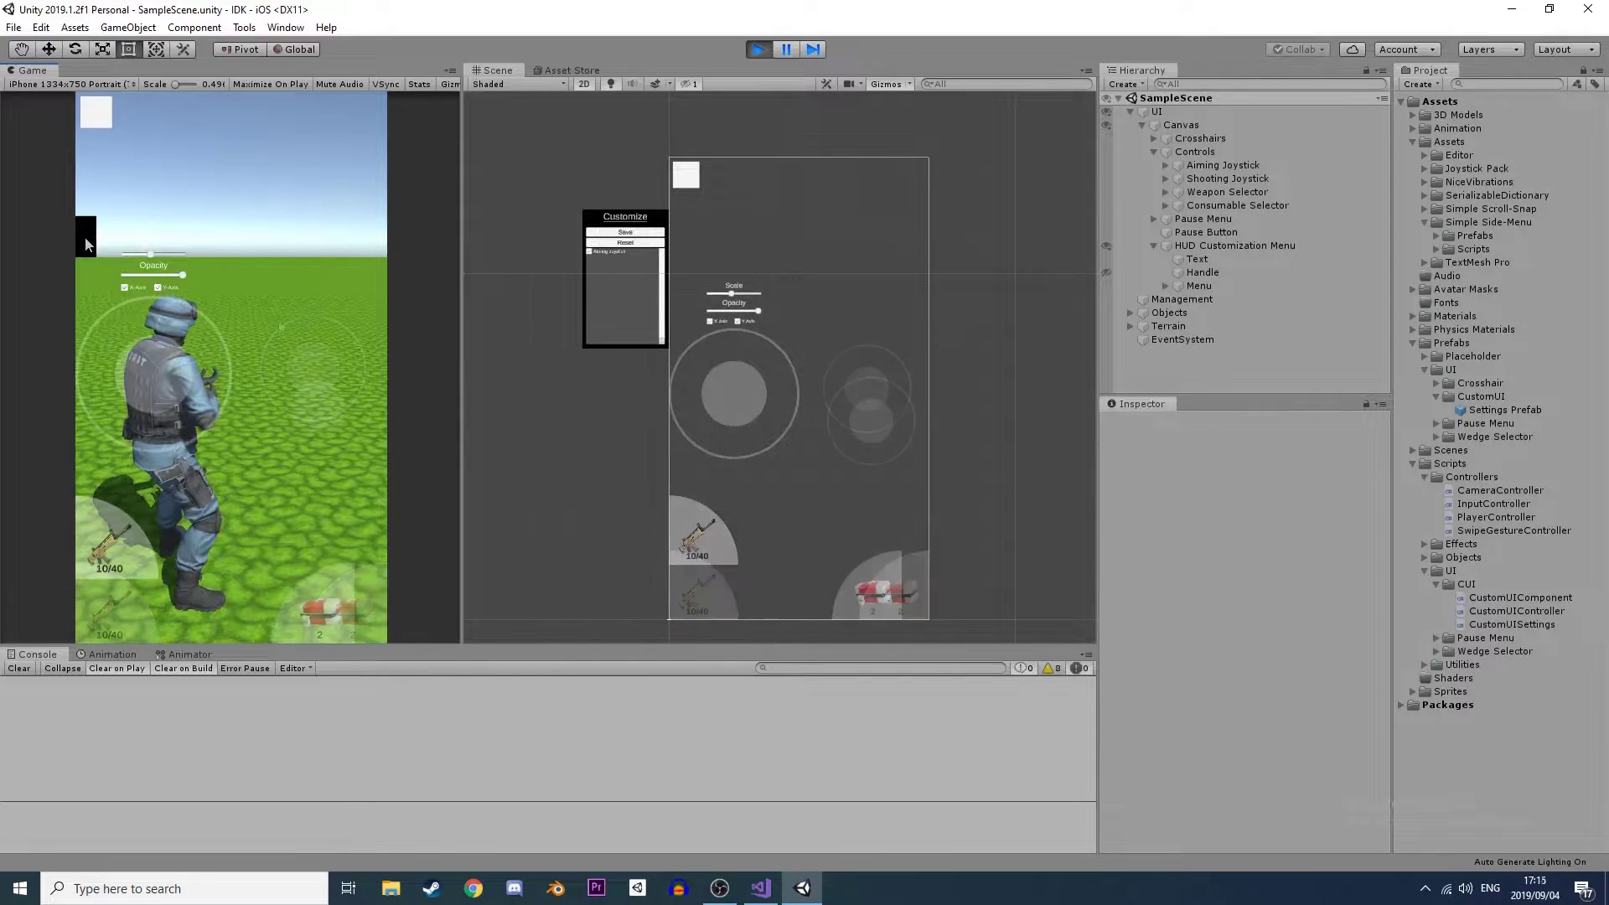
pyautogui.click(84, 238)
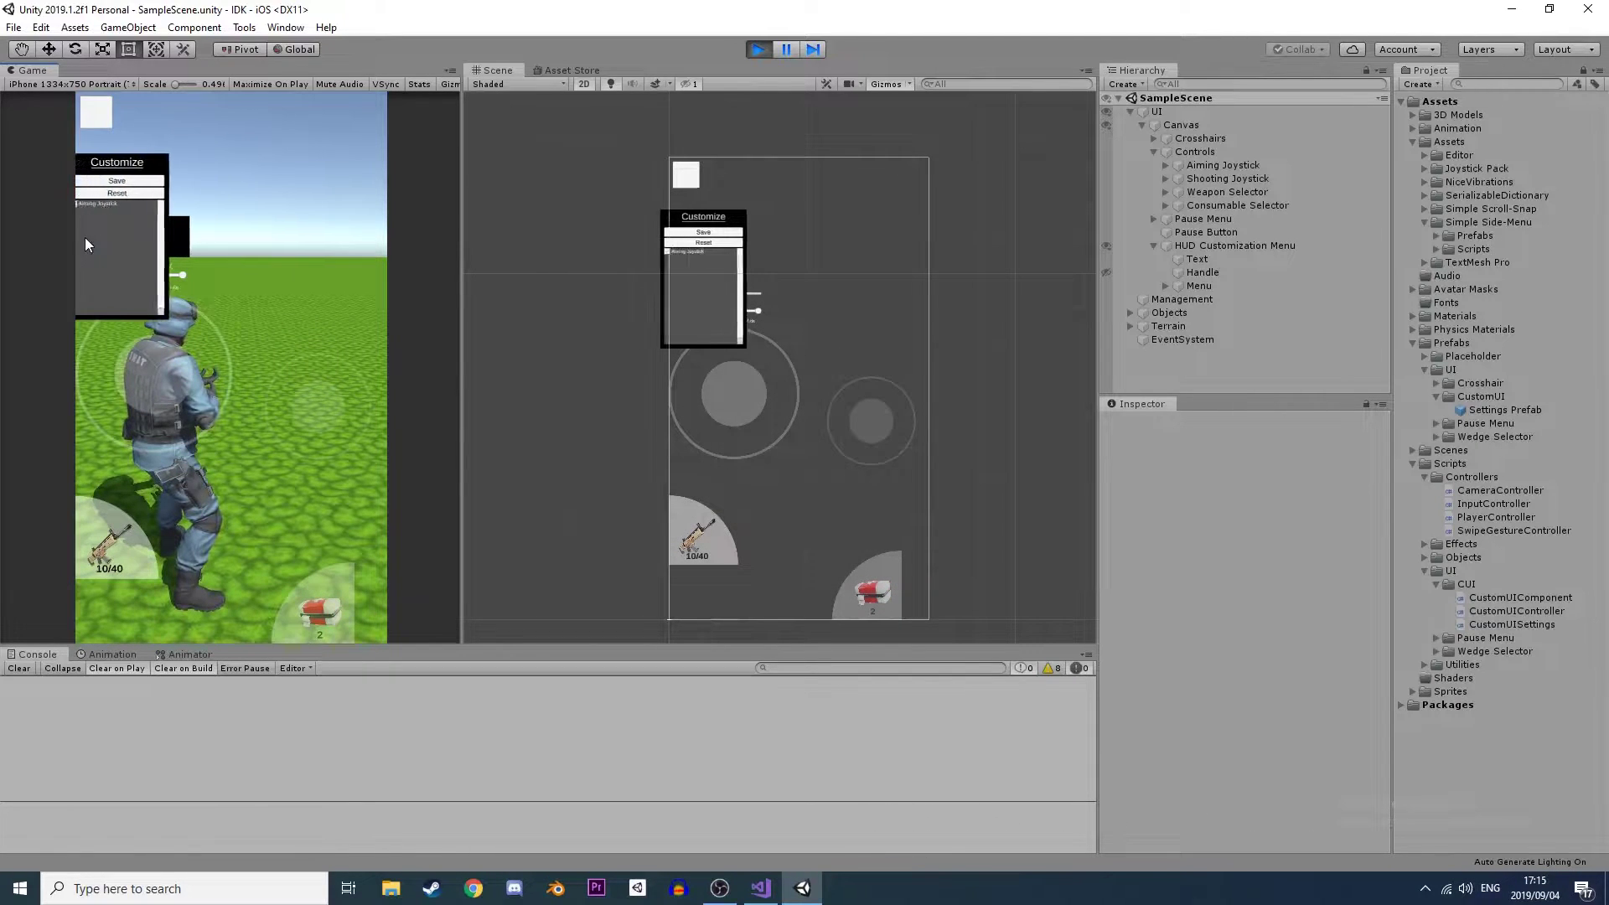
pyautogui.click(124, 183)
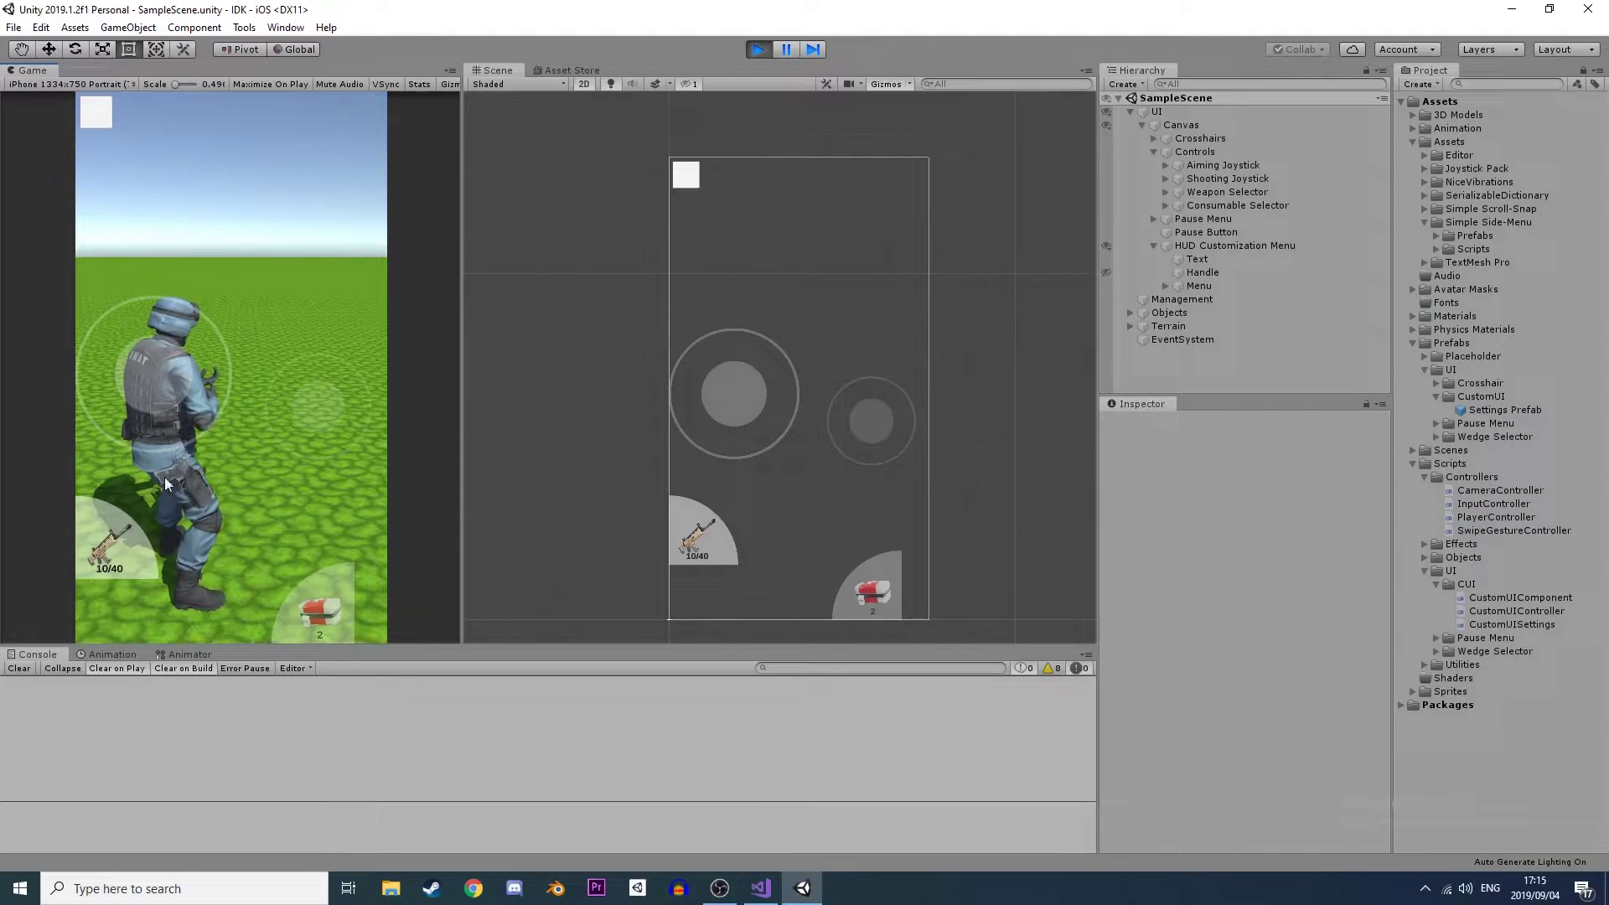
# Check the weapon wedge selector, then open the Bandage/Med Kit/Shield consumable selector.
pyautogui.click(112, 543)
pyautogui.click(198, 526)
pyautogui.click(326, 594)
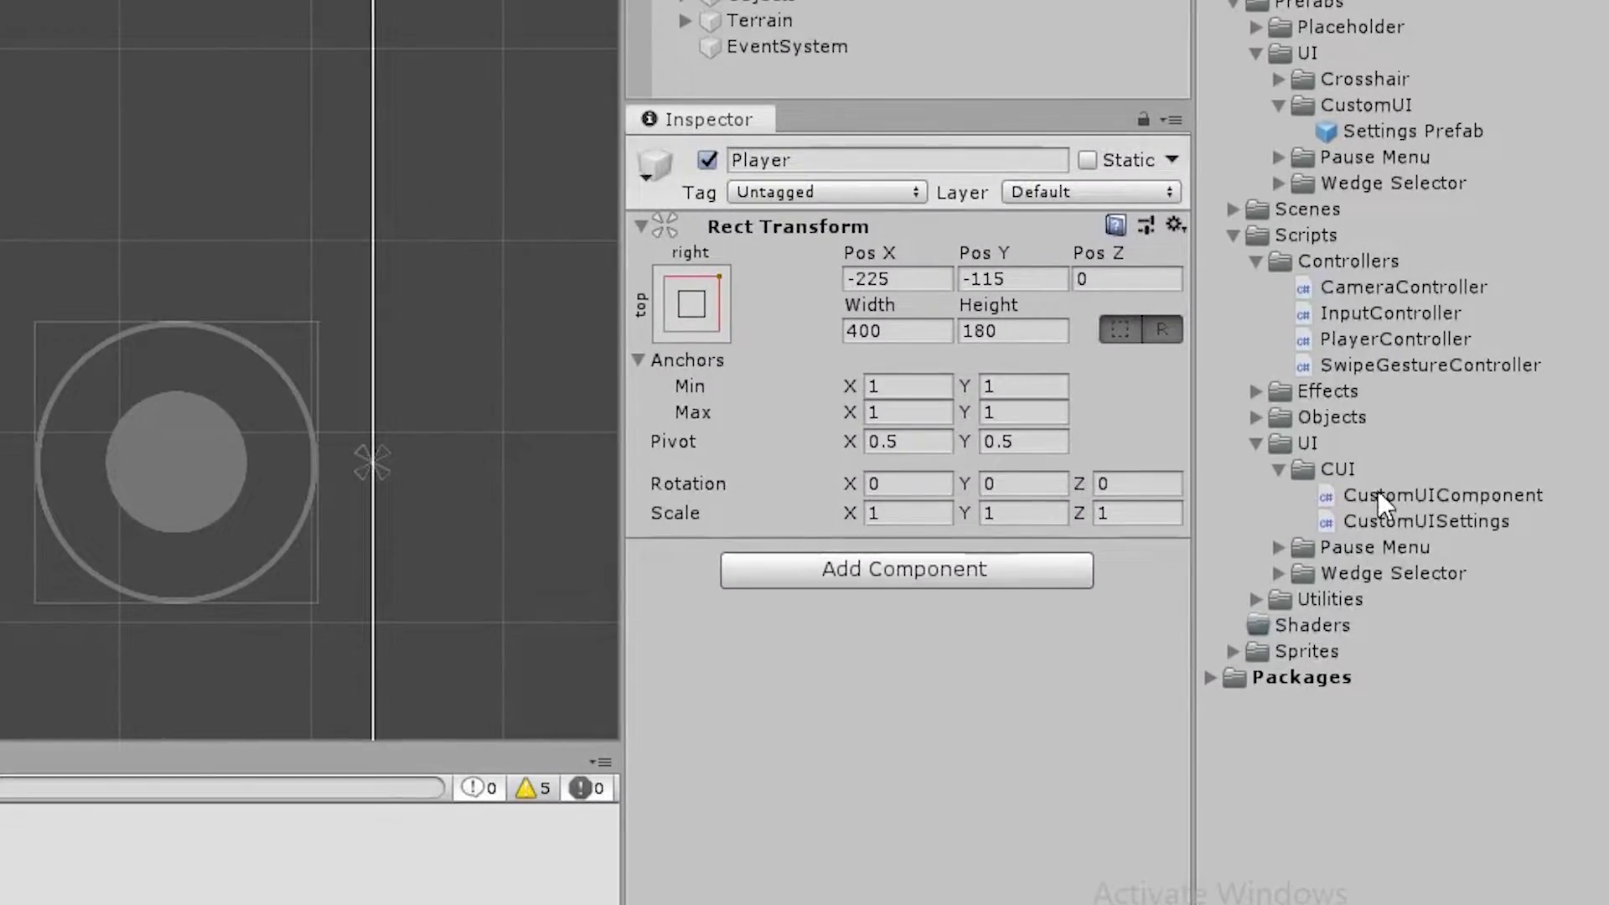
# Attach CustomUIComponent to the Player stats object and enter Play mode.
pyautogui.moveTo(1378, 491); pyautogui.dragTo(1016, 692)
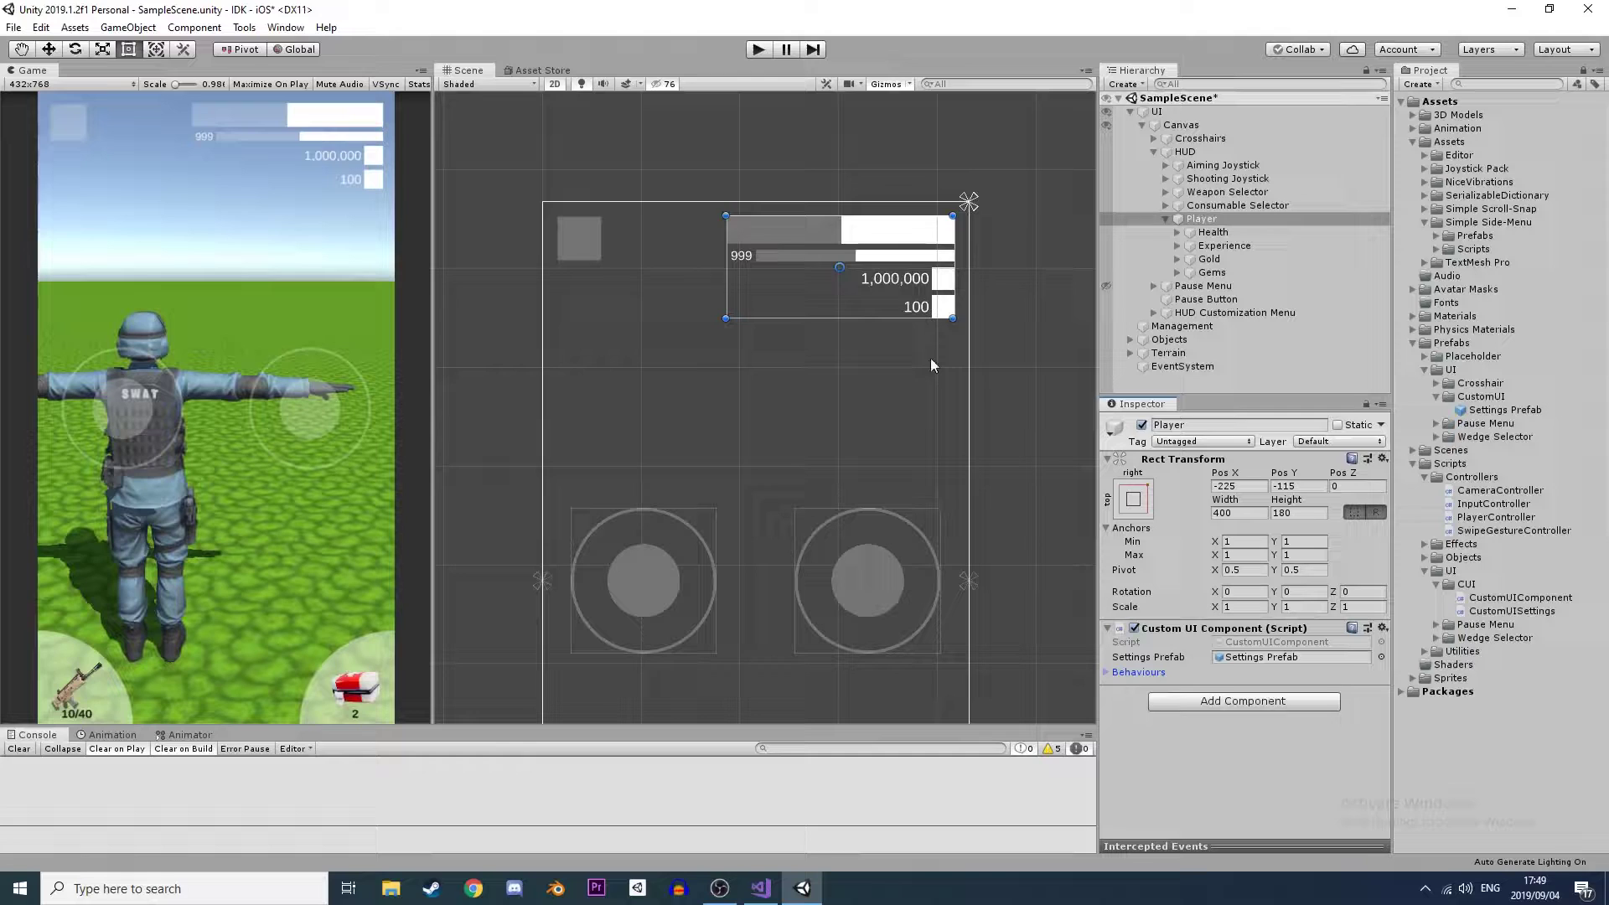
pyautogui.click(756, 52)
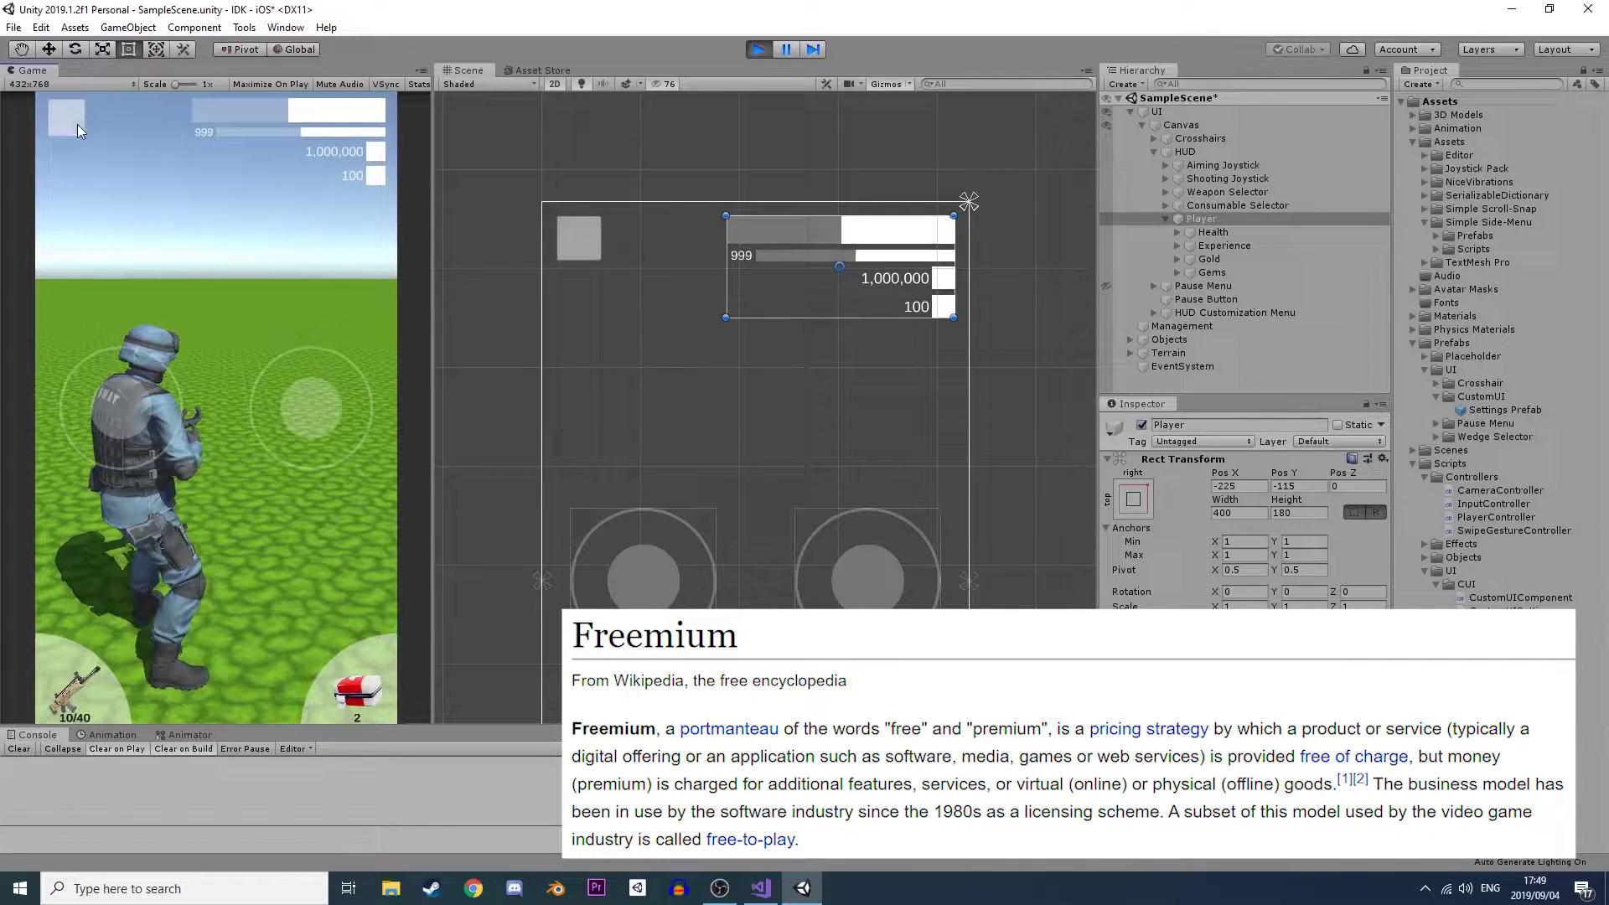
# Pause the running game and choose Customize Controls.
pyautogui.click(75, 124)
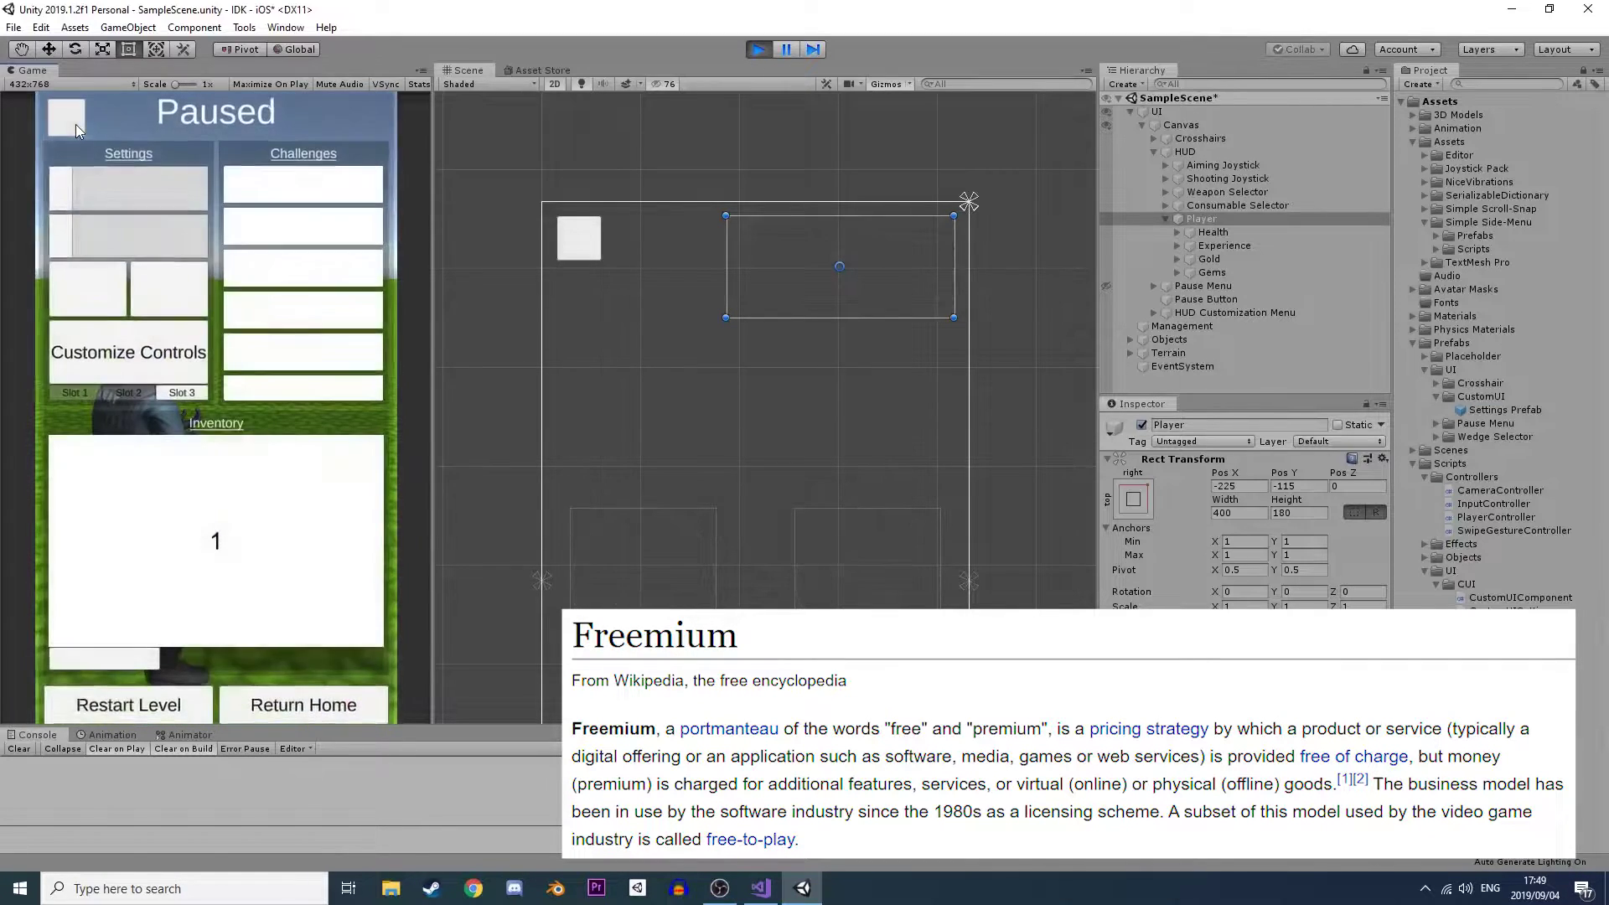
pyautogui.click(162, 363)
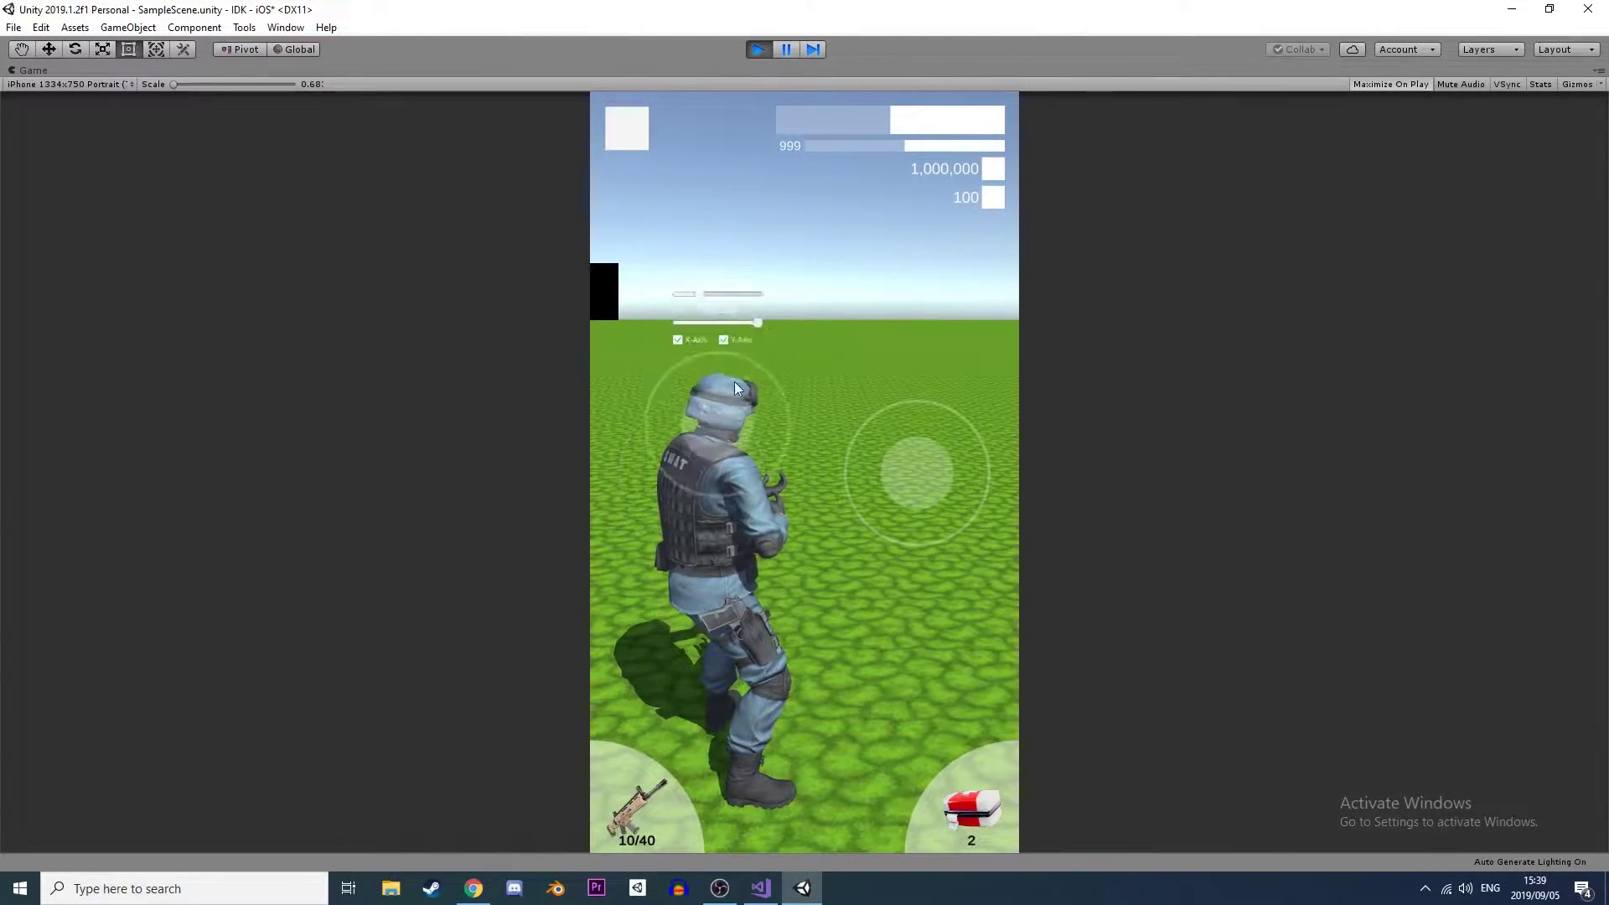
# Rearrange both joysticks, the weapon and medkit buttons, and the stat bars, then save the layout.
pyautogui.moveTo(734, 381); pyautogui.dragTo(736, 380)
pyautogui.moveTo(909, 455); pyautogui.dragTo(914, 593)
pyautogui.moveTo(654, 747); pyautogui.dragTo(697, 654)
pyautogui.moveTo(948, 791); pyautogui.dragTo(878, 754)
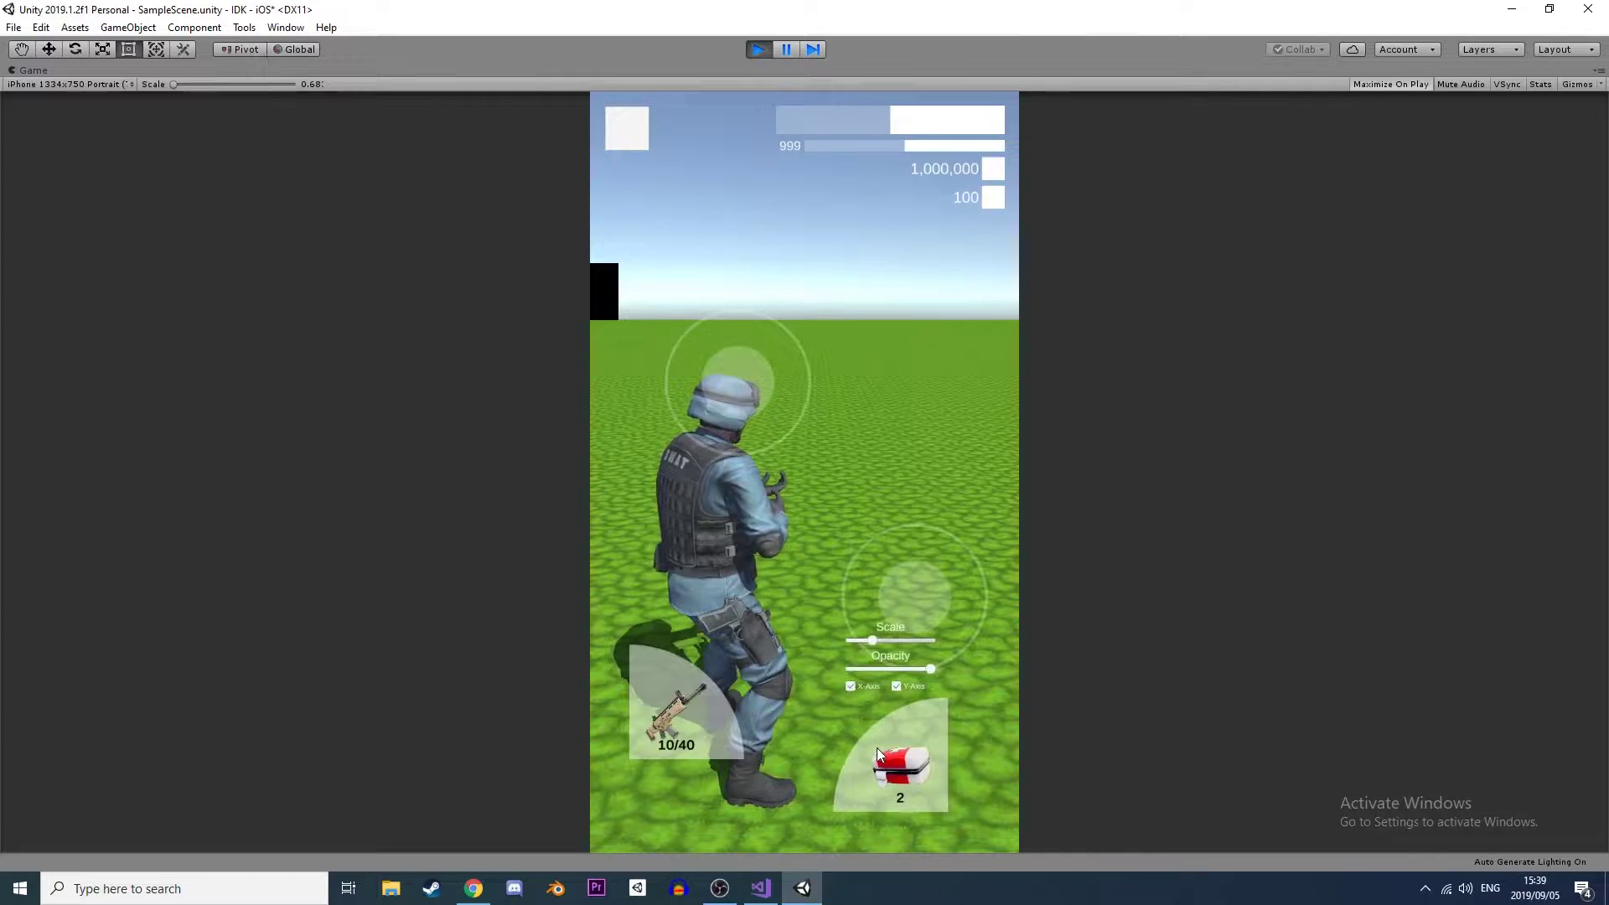
pyautogui.moveTo(982, 153); pyautogui.dragTo(979, 275)
pyautogui.click(605, 305)
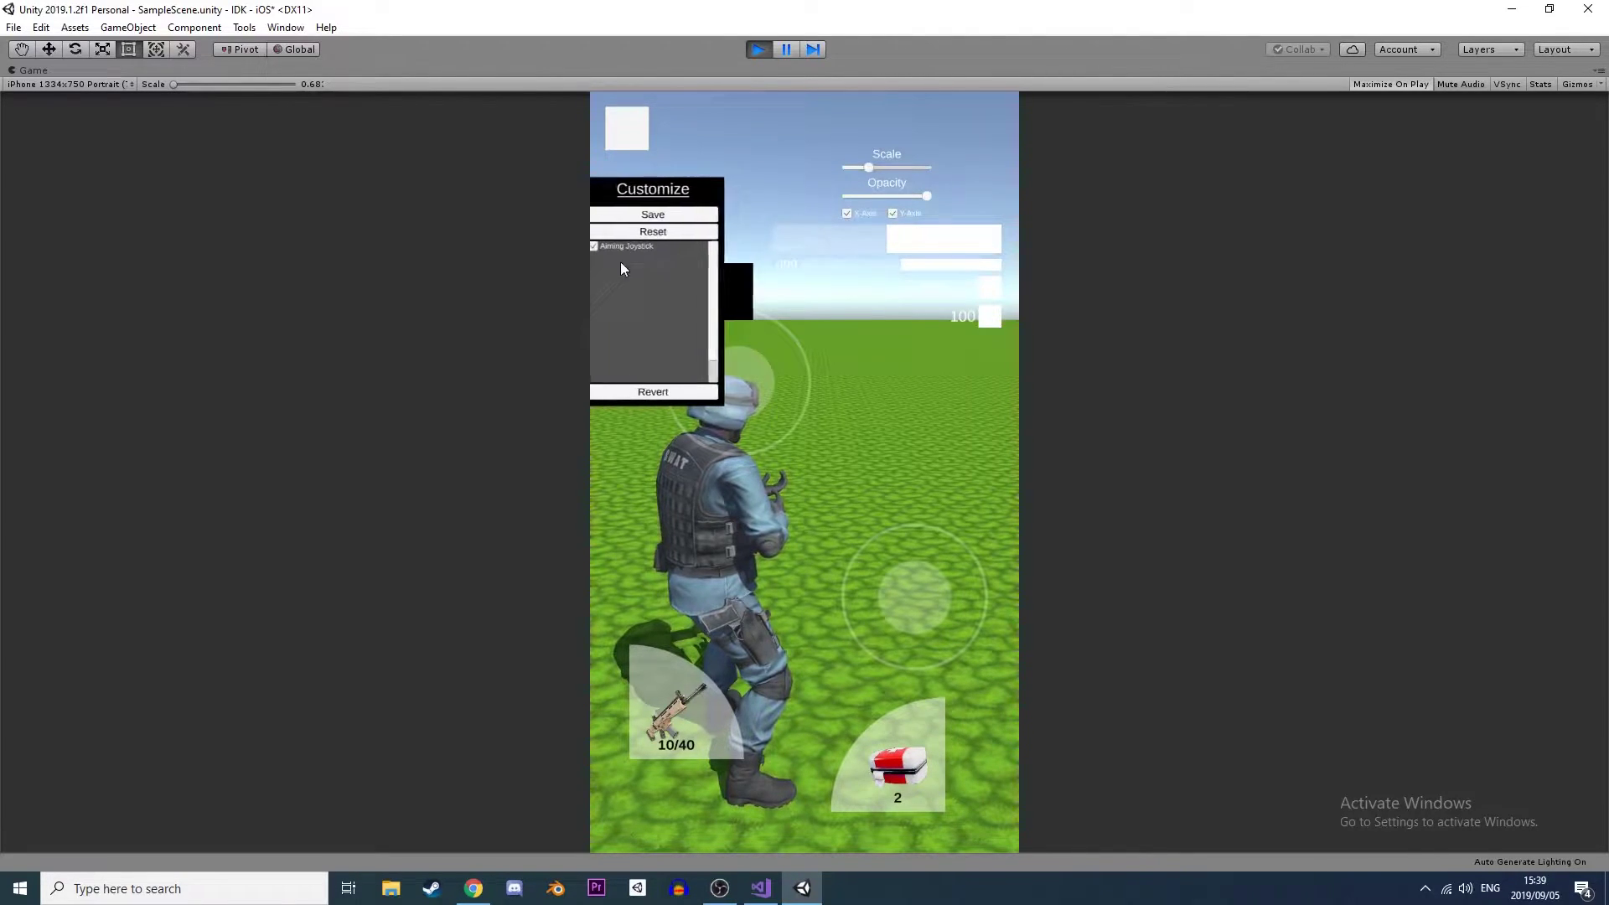
pyautogui.click(639, 215)
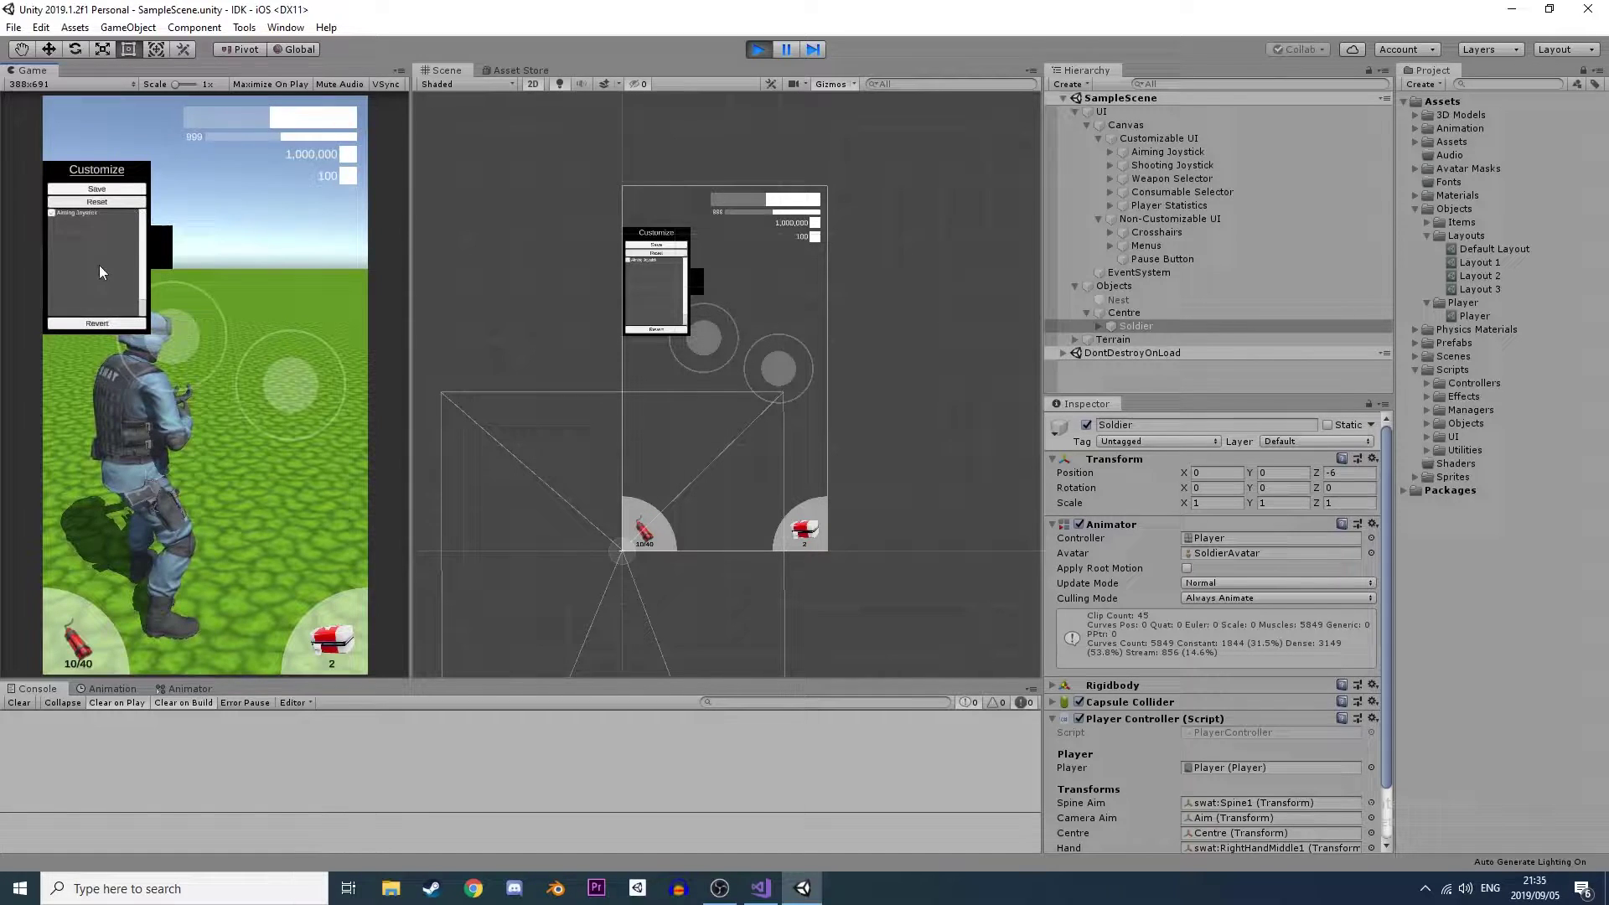
# Reset the aiming joystick to its default, try Reset and Revert, and close the panel.
pyautogui.click(122, 203)
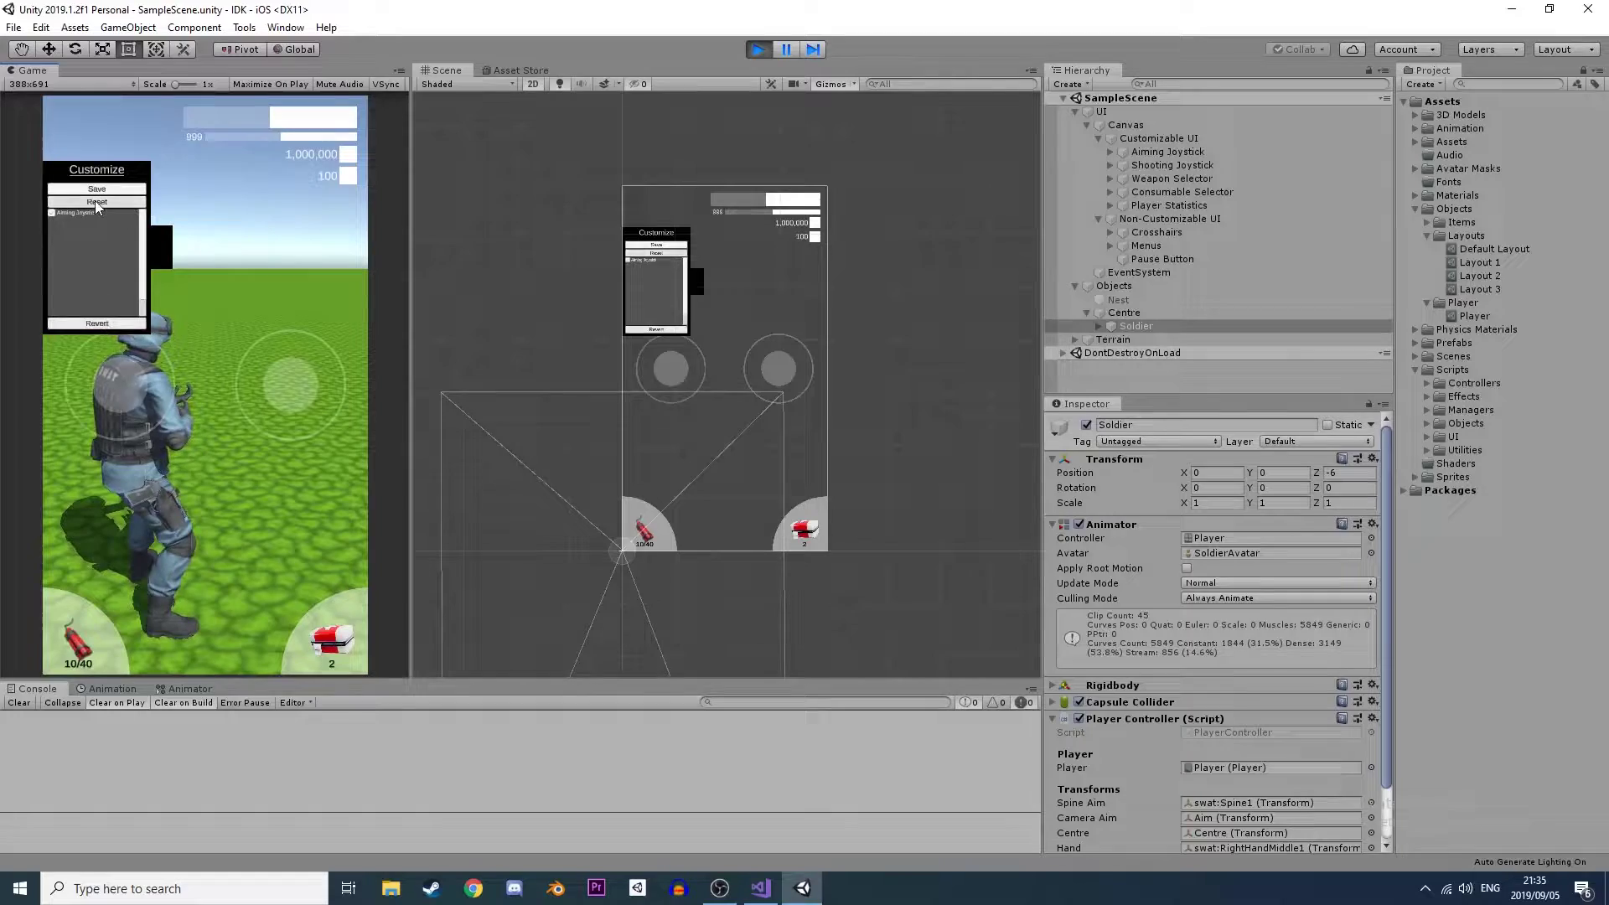
pyautogui.click(94, 200)
pyautogui.click(92, 320)
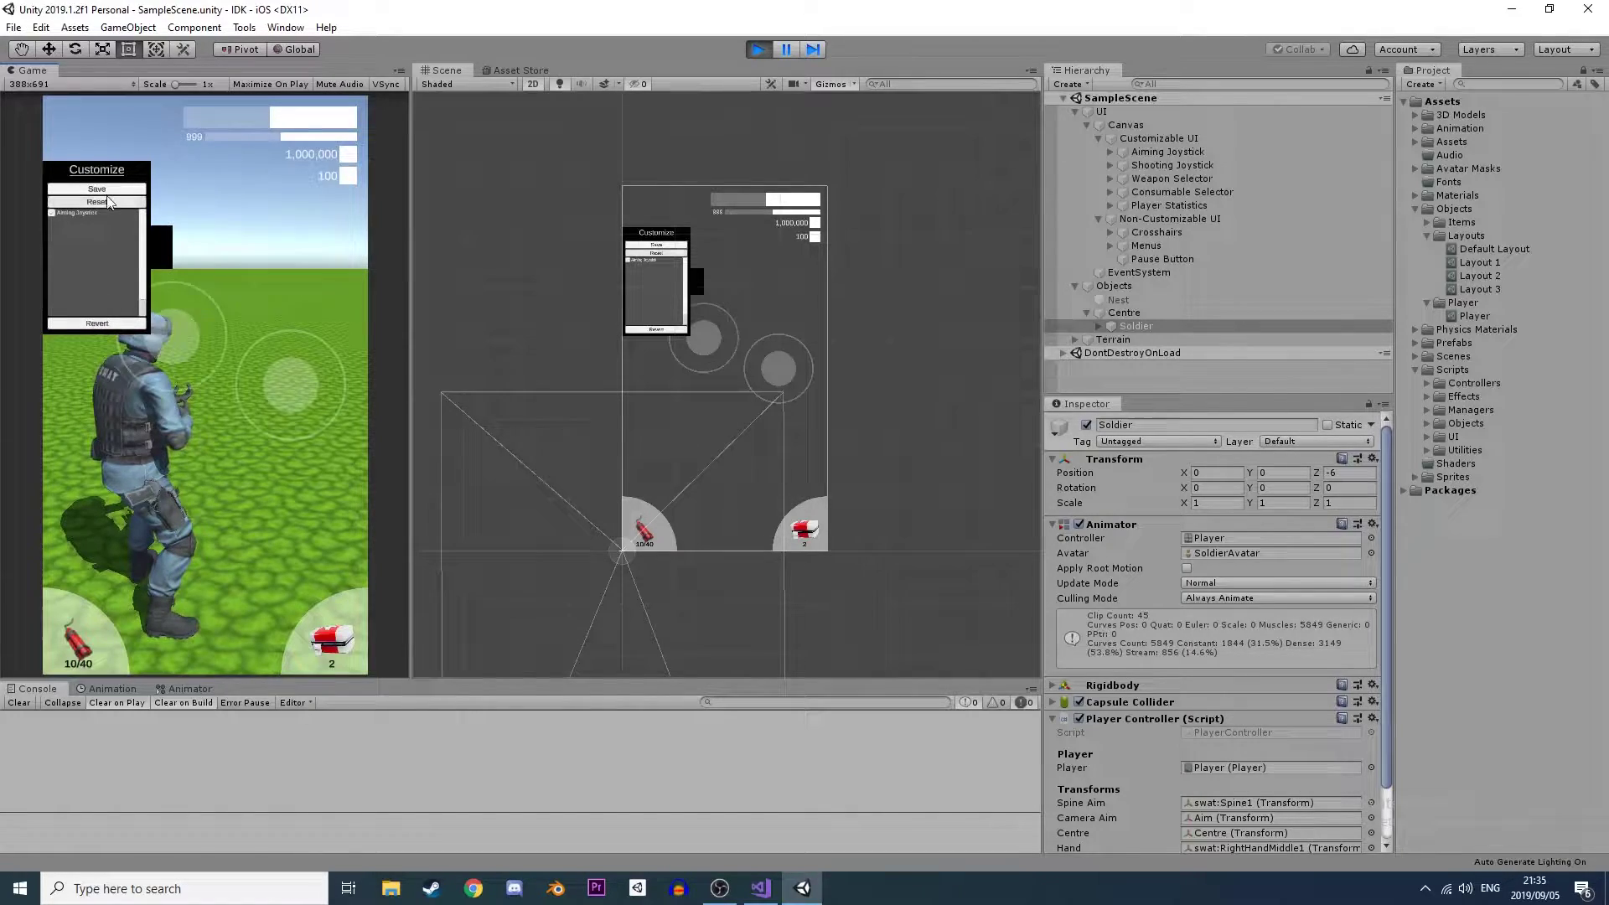
pyautogui.click(109, 202)
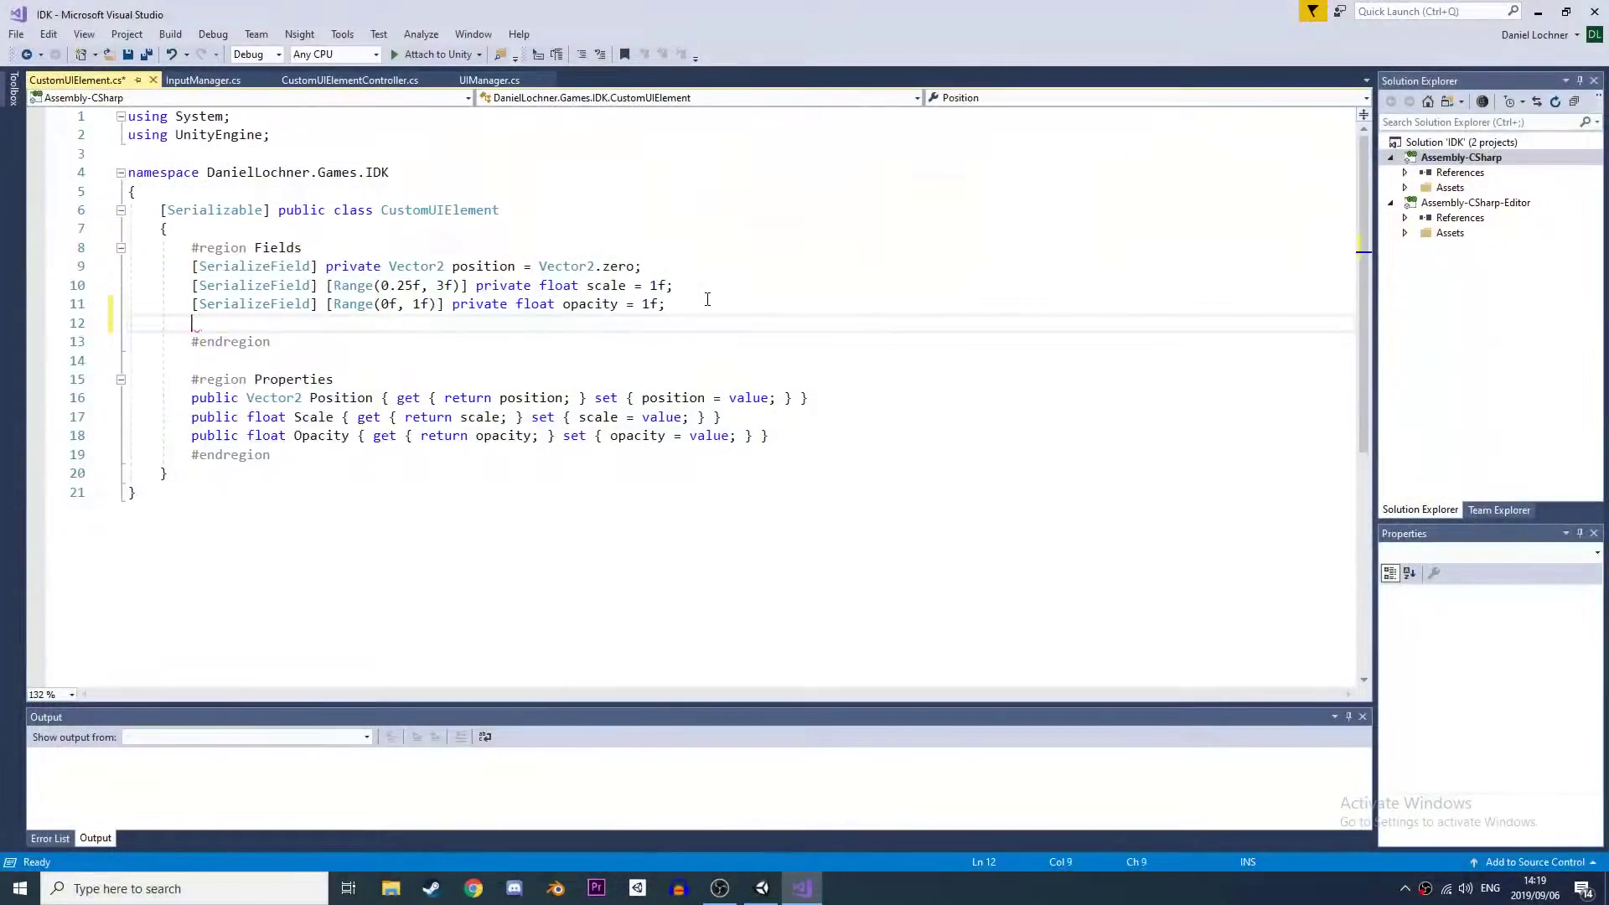
# Add an enabled field with an Enabled property and a private bool xAxis field to CustomUIElement.
pyautogui.write('[SerializeField] private bool enabled = true;public bool Enabled { get { return enabled; } } set { enabled = value; }')
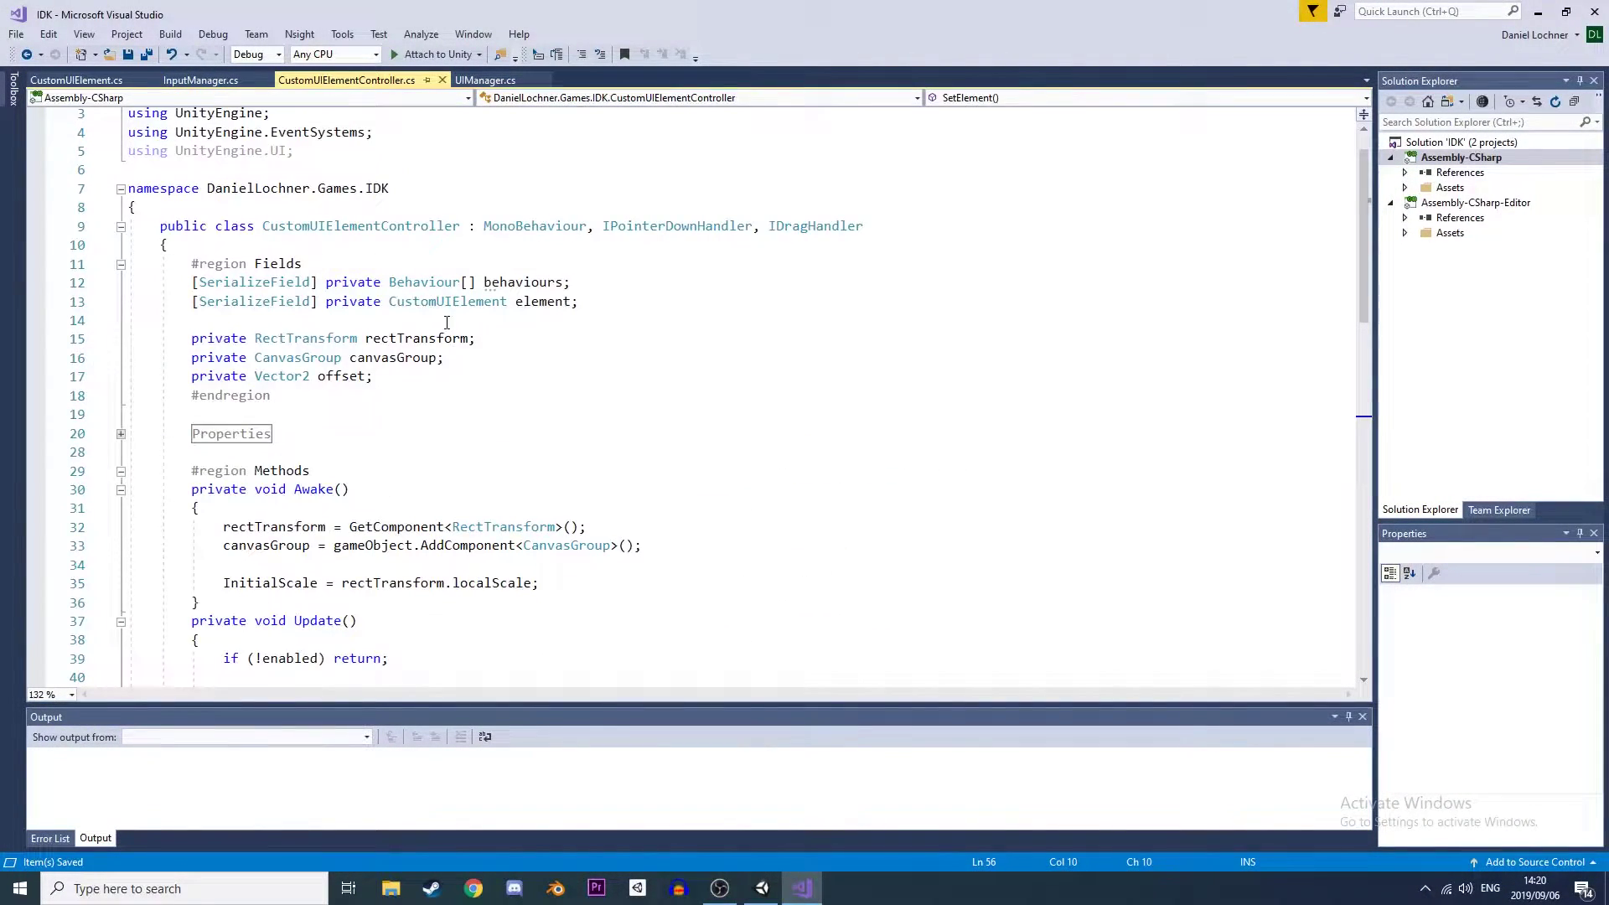
pyautogui.click(372, 376)
pyautogui.press('Return')
pyautogui.write('private bool xAxis;')
pyautogui.click(121, 264)
# In Update(), set xAxis and yAxis from SettingsMenu.XAxis.isOn and SettingsMenu.YAxis.isOn.
pyautogui.scroll(-9, 447, 323)
pyautogui.click(577, 433)
pyautogui.press('Return')
pyautogui.press('Return')
pyautogui.write('xAx')
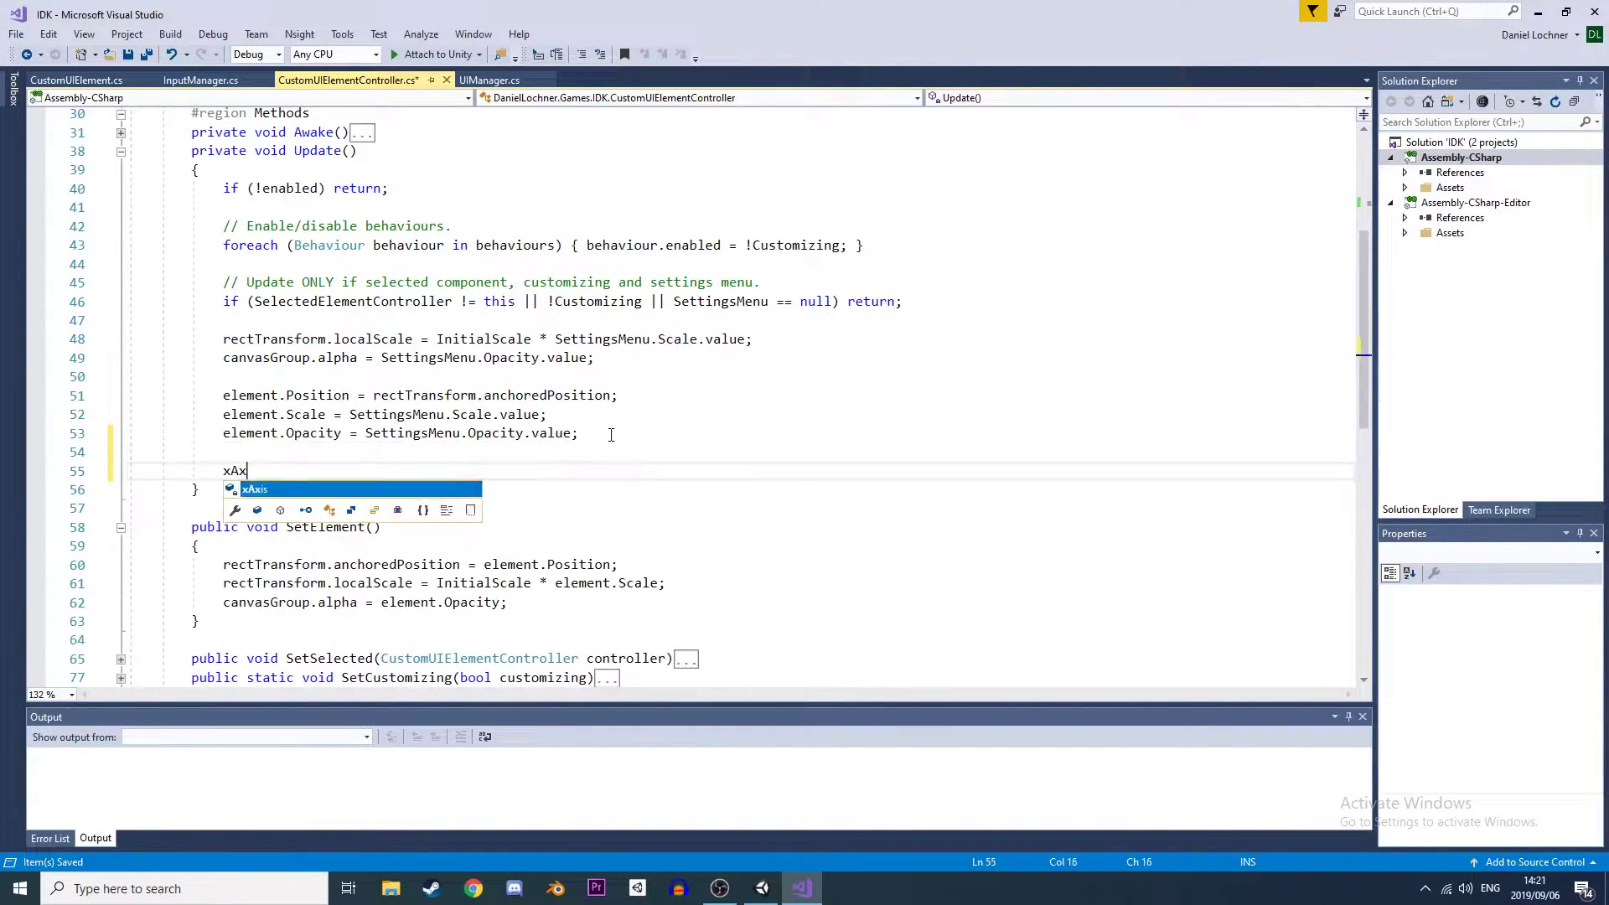
pyautogui.write('is = SettingsMenu.XAxis.isOn;')
pyautogui.press('Return')
pyautogui.write('yAxis = SettingsMenu.YAxis.isOn;')
pyautogui.scroll(-5, 611, 435)
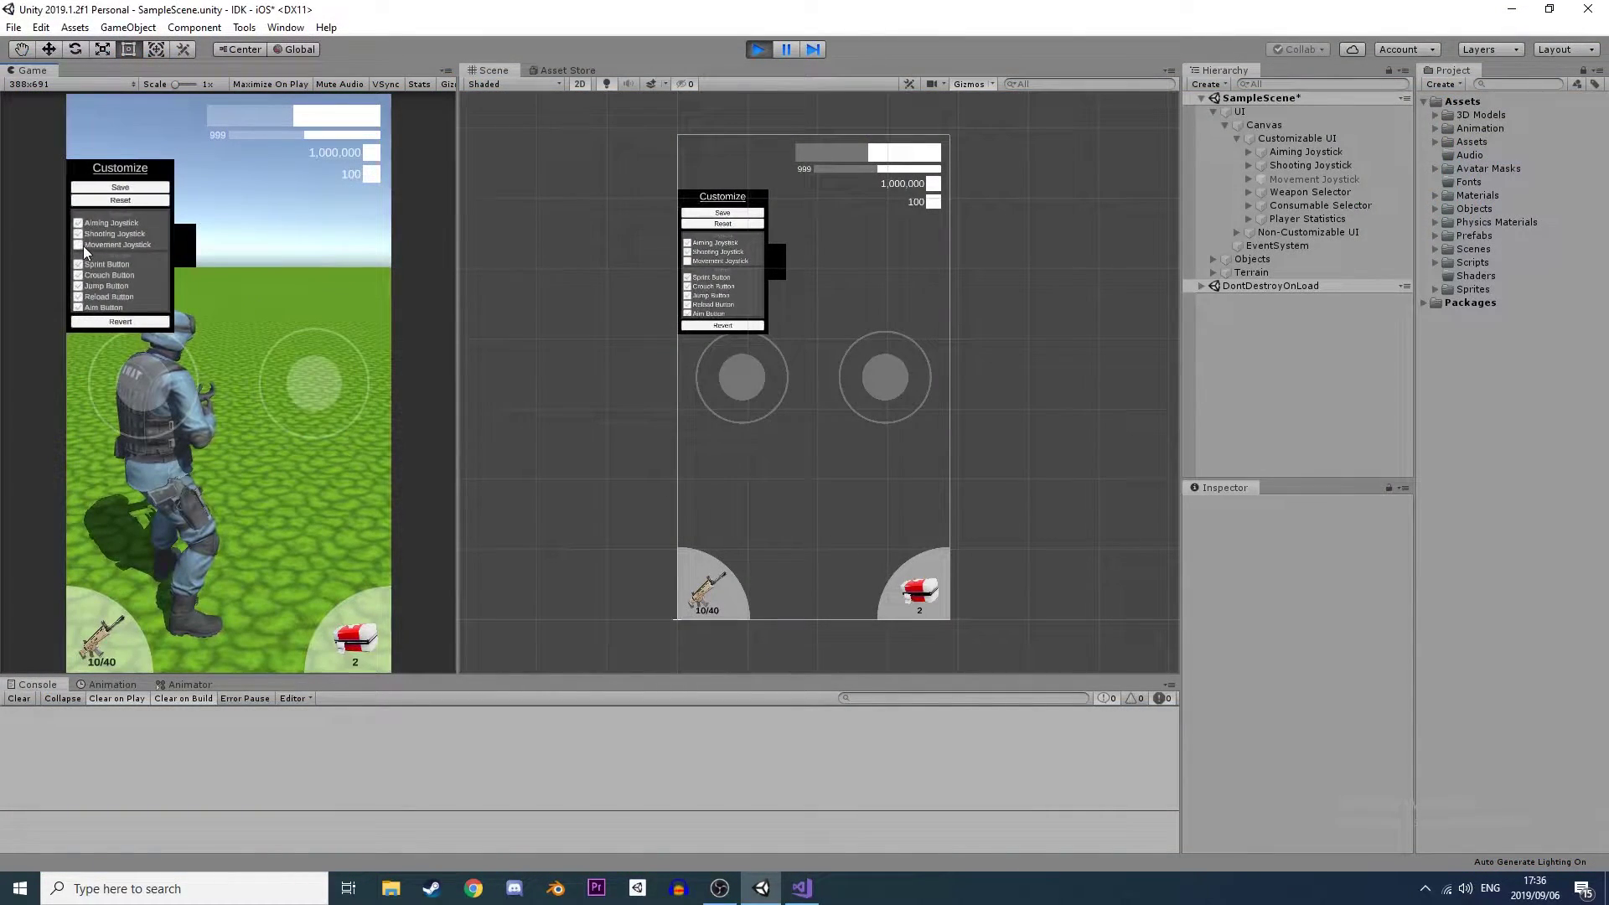
# In play, disable the Shooting and Aiming joysticks, keep Movement on, and save the layout.
pyautogui.click(79, 245)
pyautogui.click(80, 244)
pyautogui.click(79, 234)
pyautogui.click(79, 223)
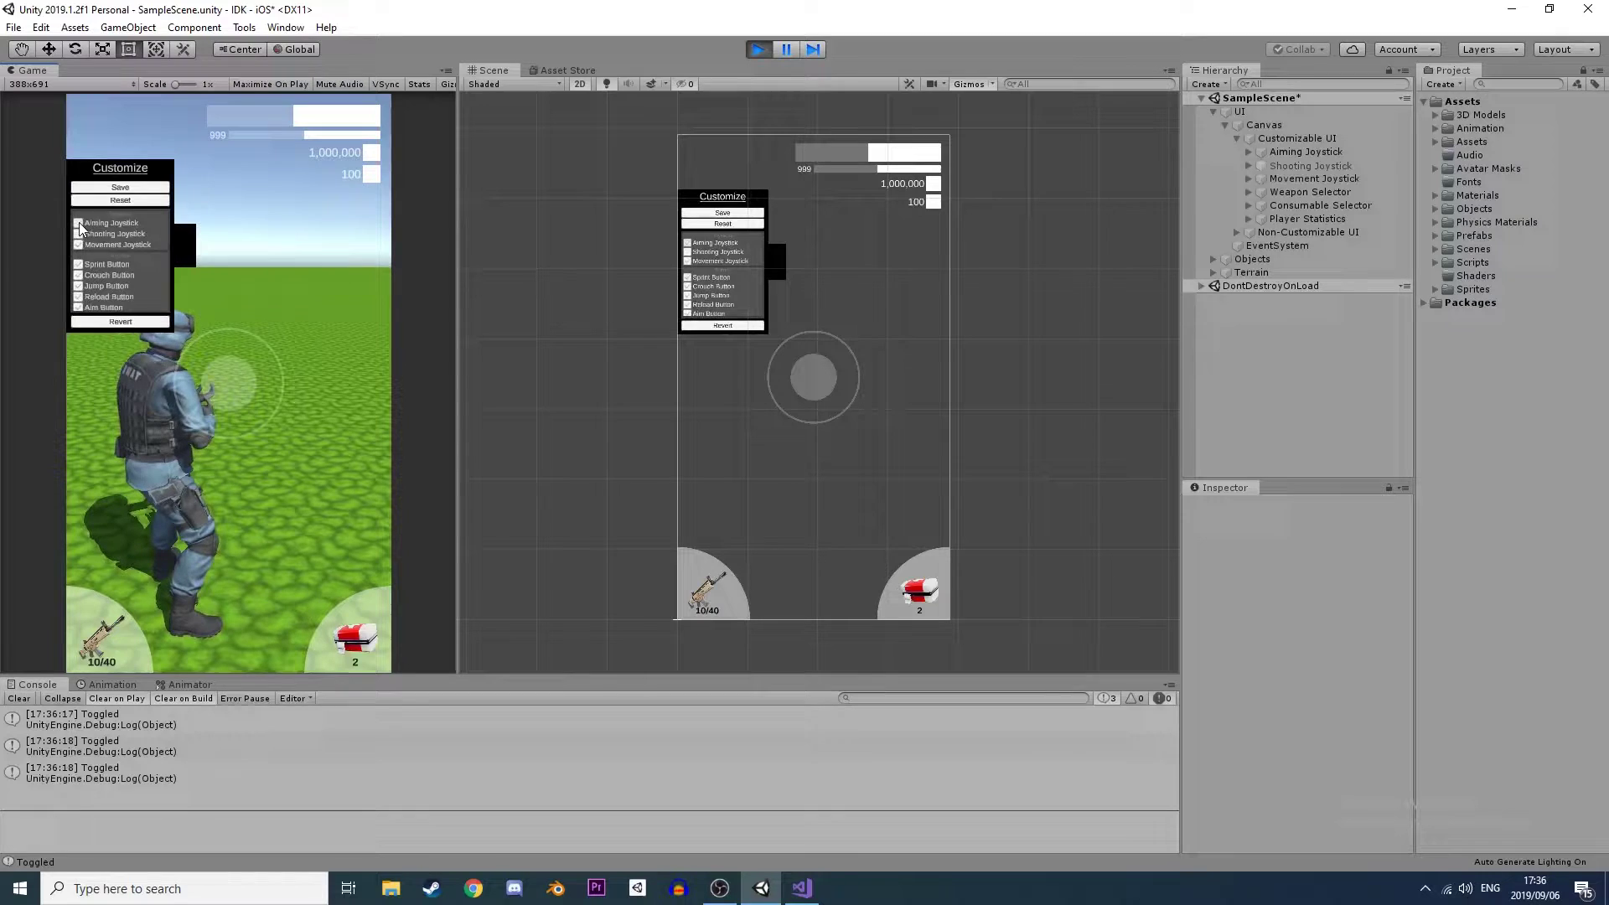
pyautogui.click(104, 189)
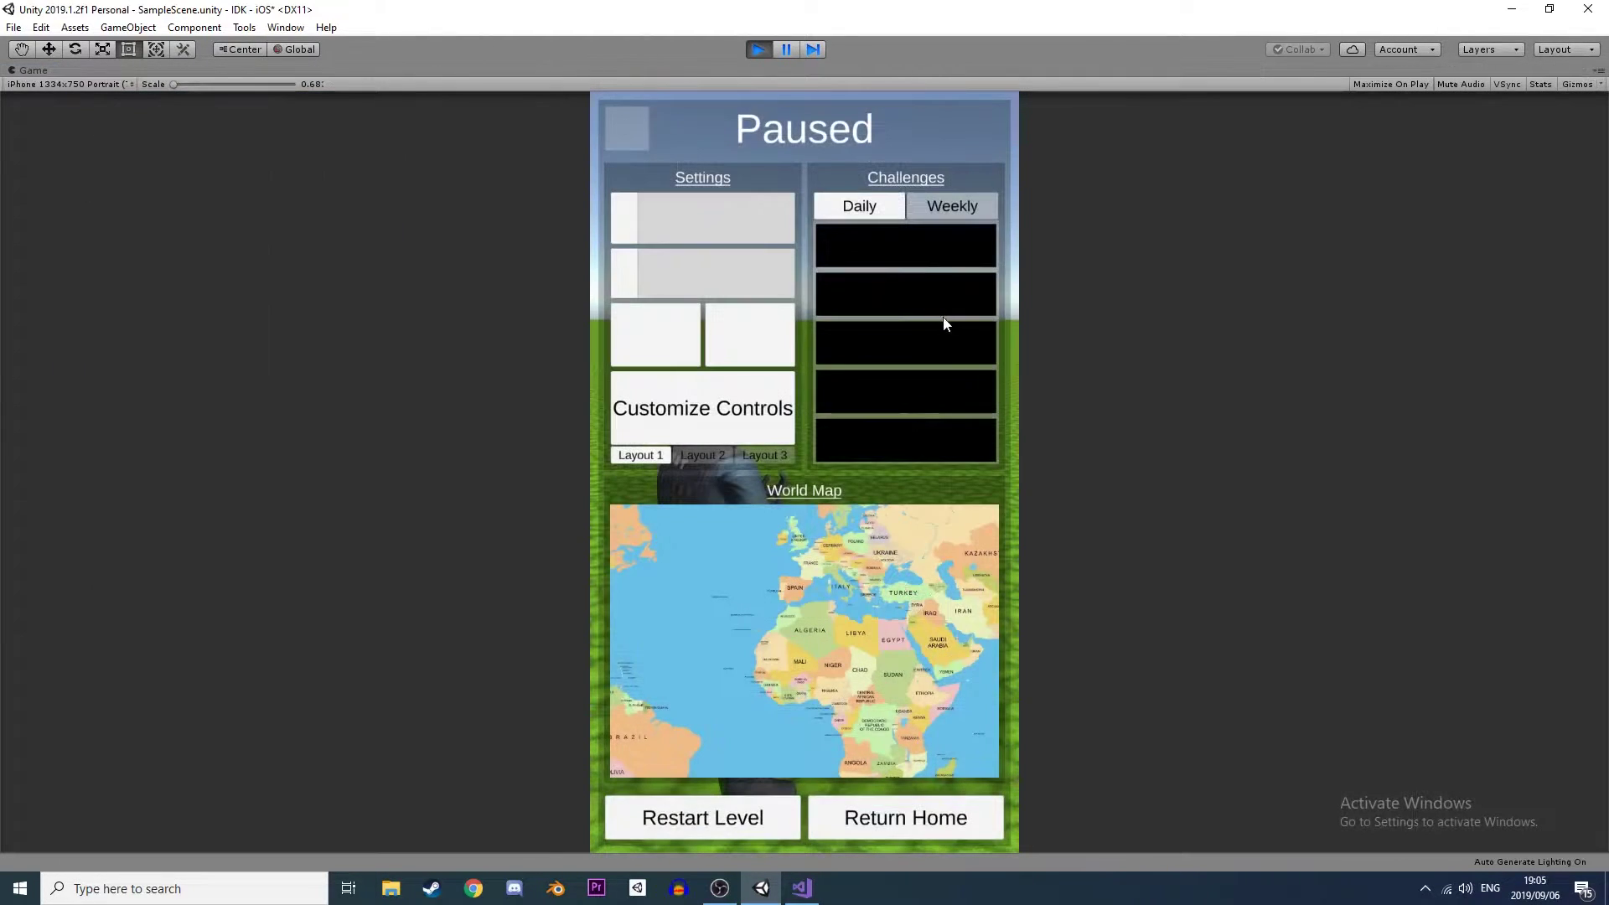
# Switch between Weekly and Daily challenges, pan the world map to Asia, then resume play.
pyautogui.click(952, 206)
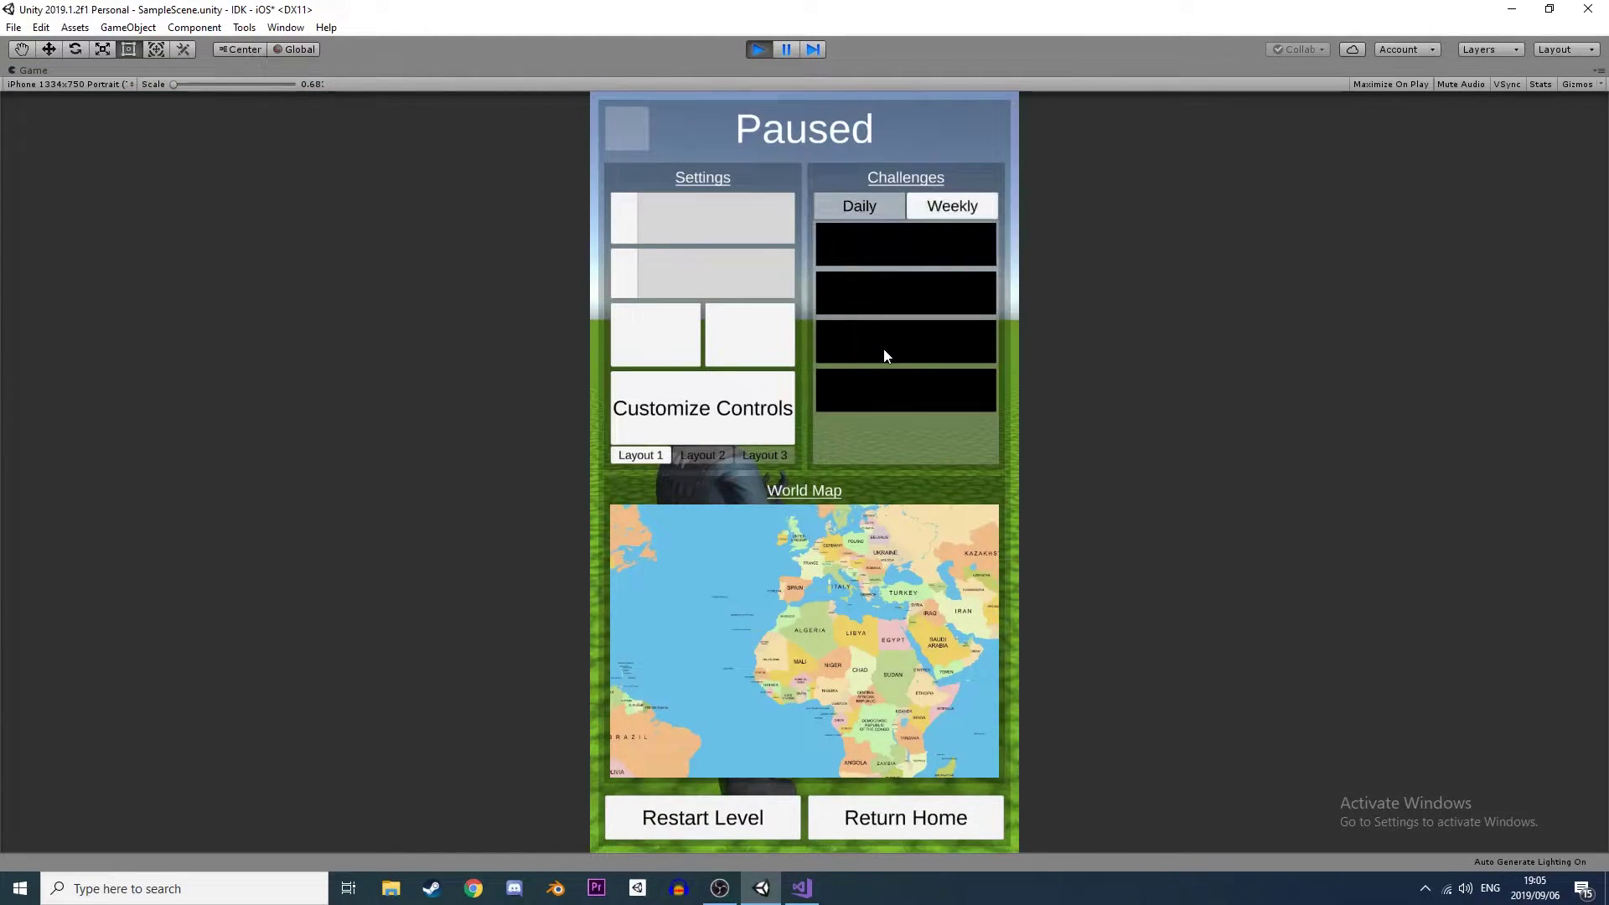
pyautogui.click(902, 208)
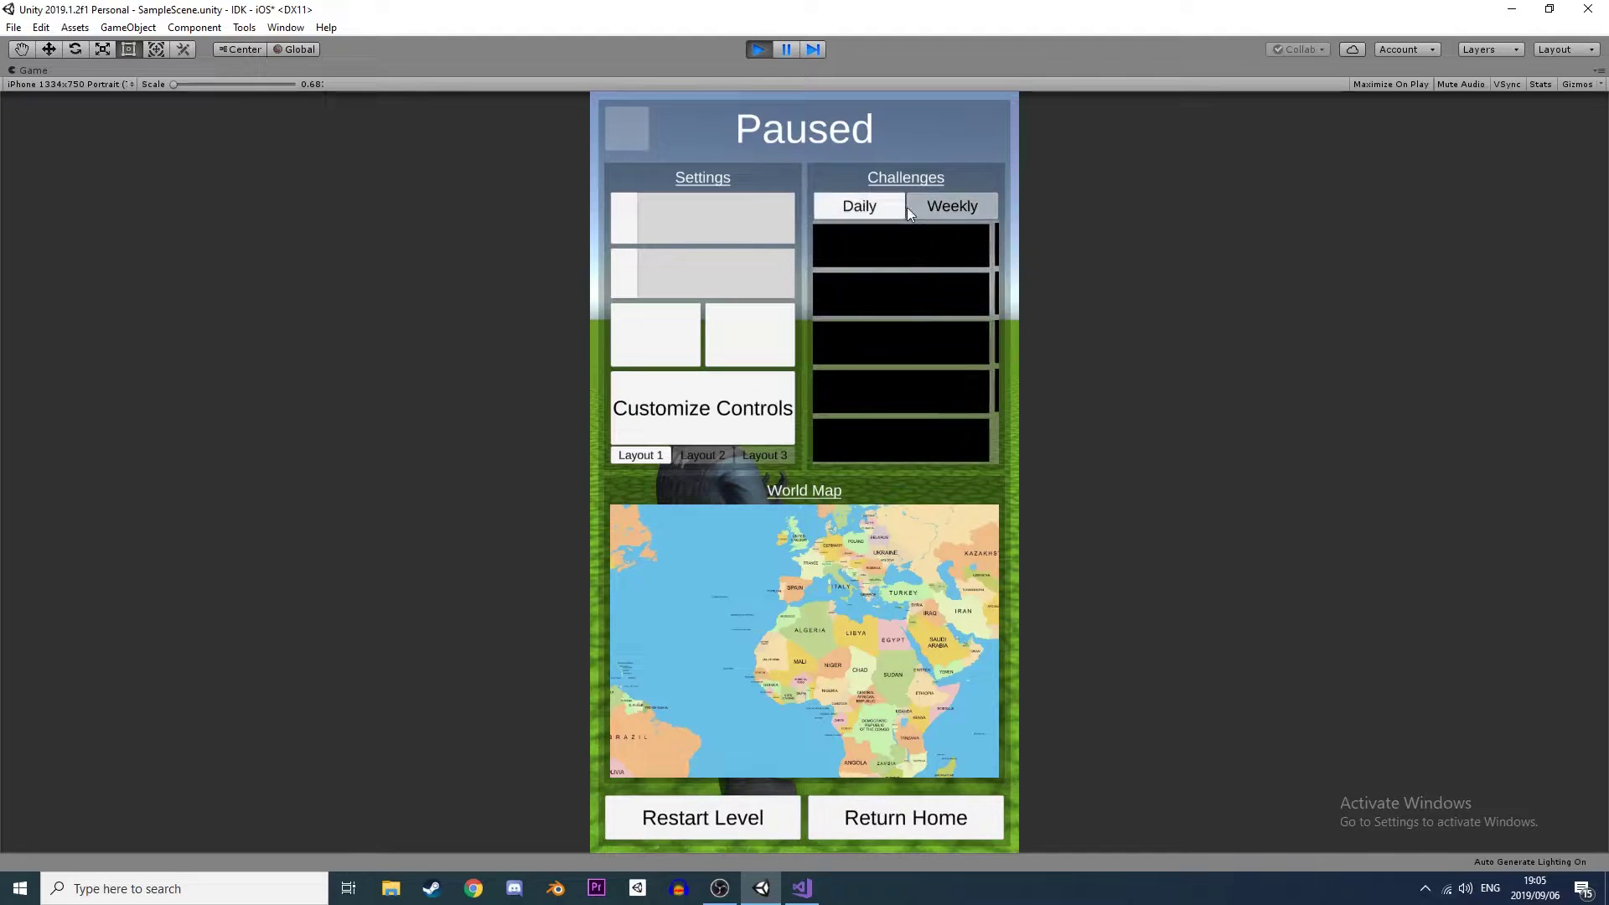
pyautogui.click(943, 206)
pyautogui.click(864, 207)
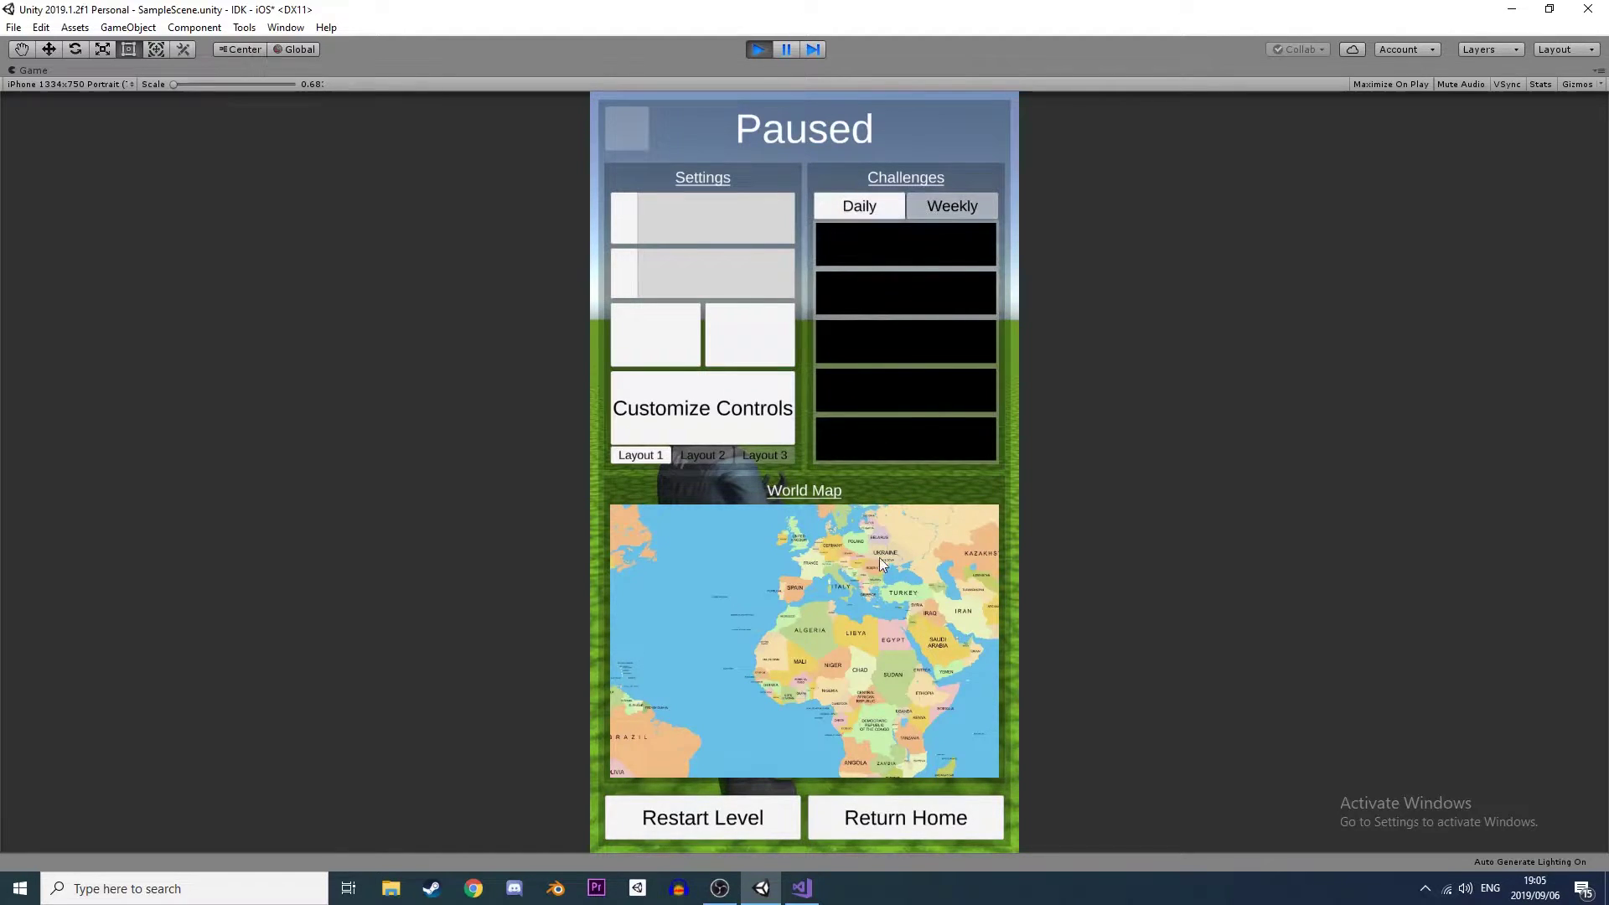
pyautogui.moveTo(825, 587); pyautogui.dragTo(700, 607)
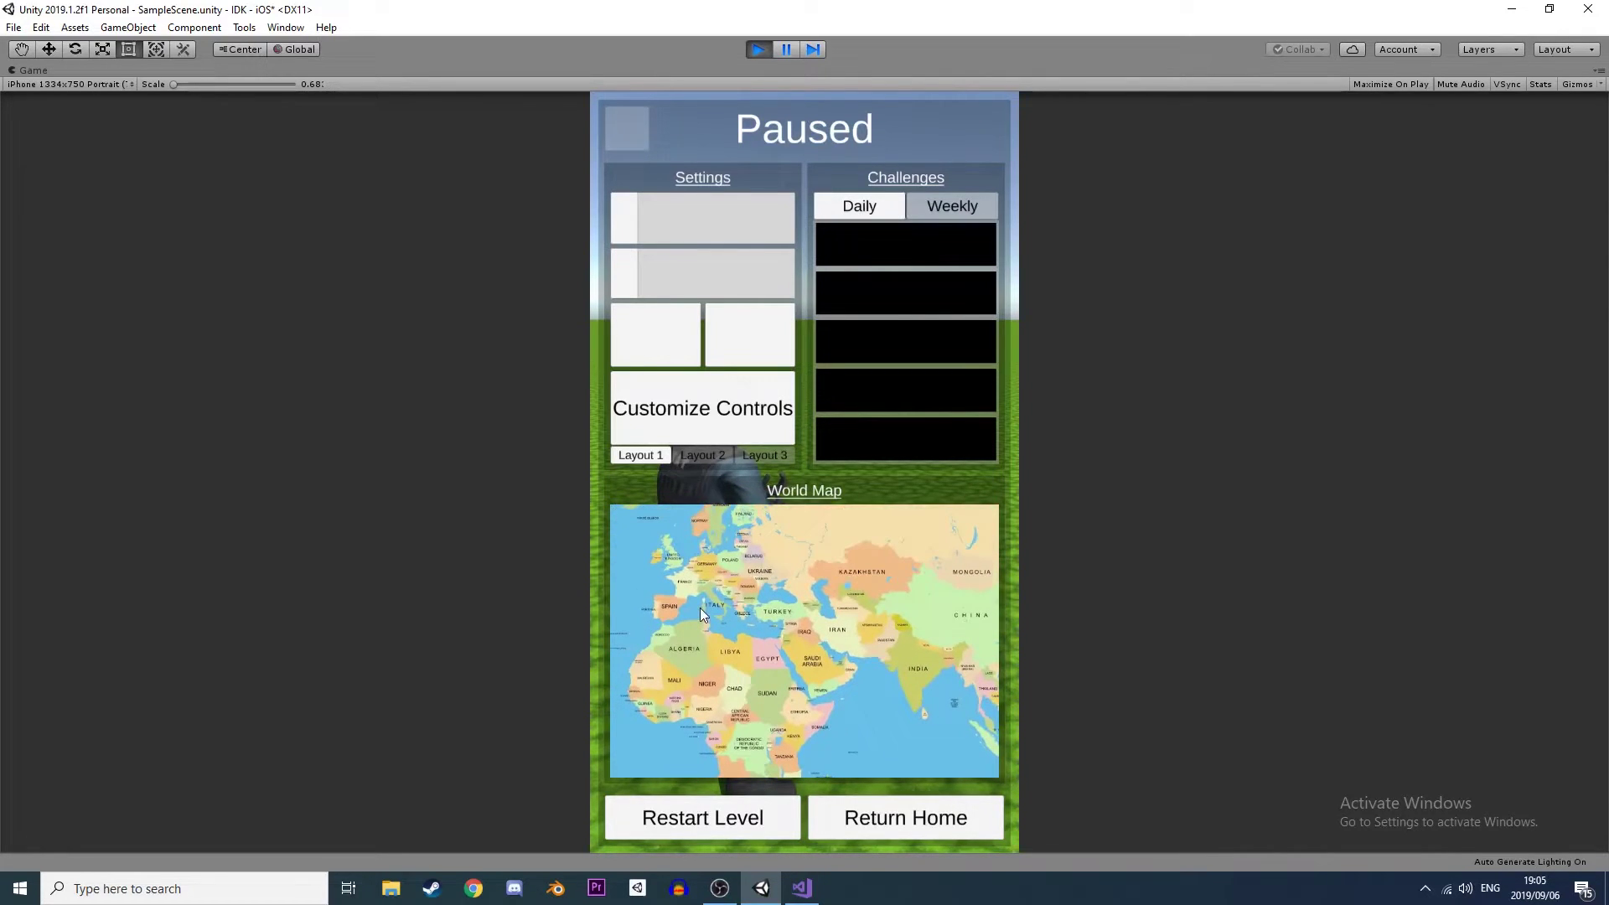
pyautogui.click(640, 127)
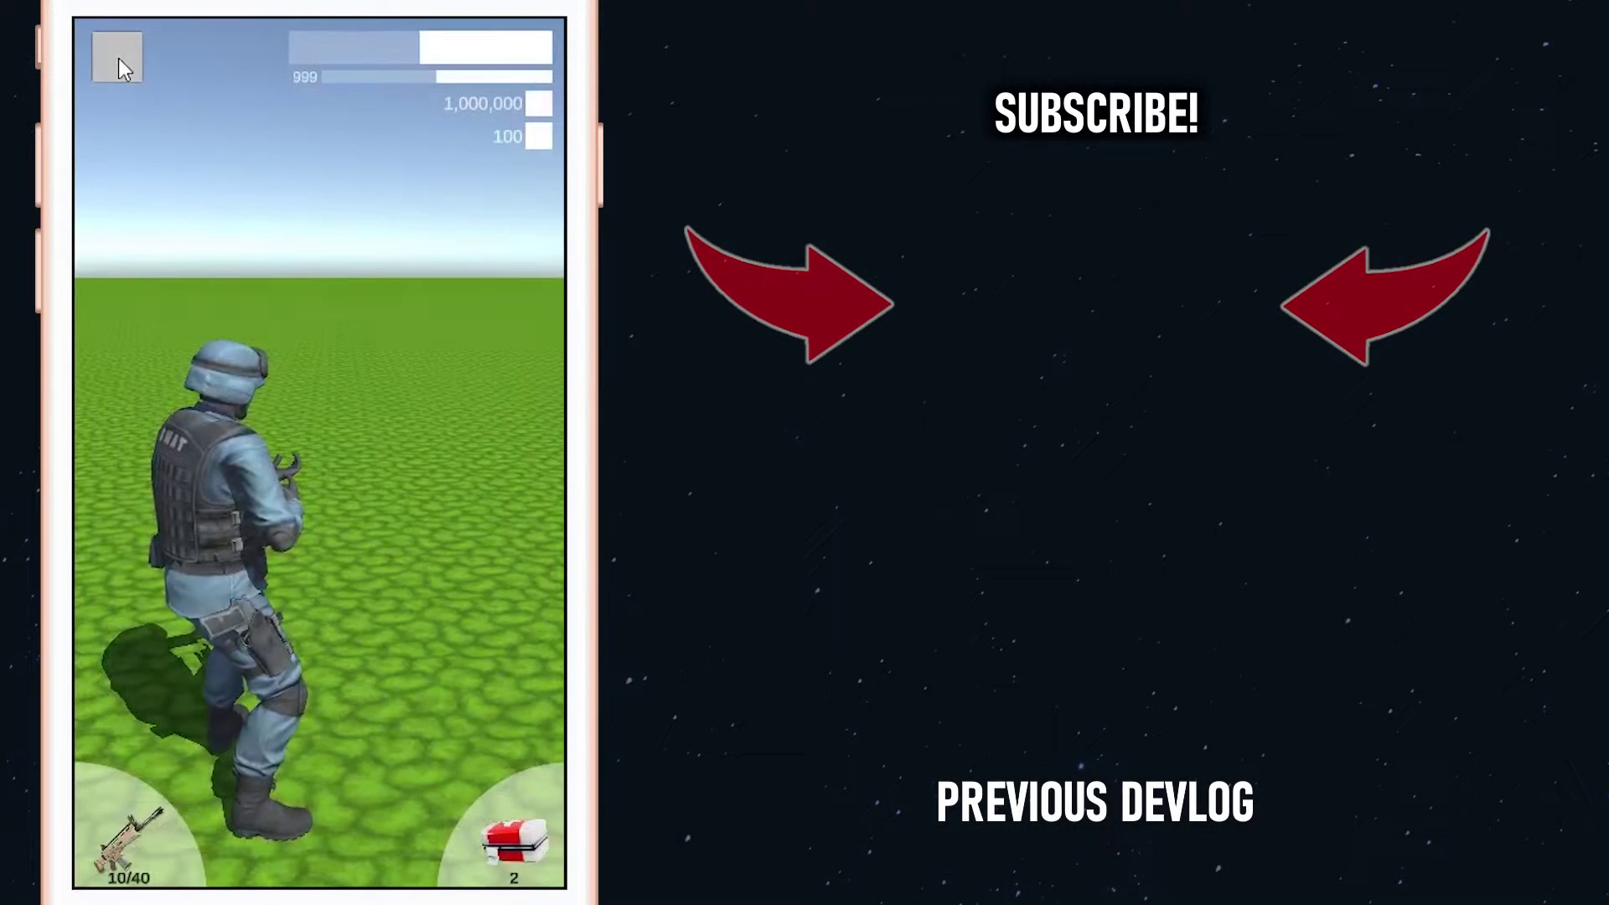
# Toggle the Movement Joystick off and on in the Customize panel and save the layout.
pyautogui.click(119, 57)
pyautogui.click(118, 58)
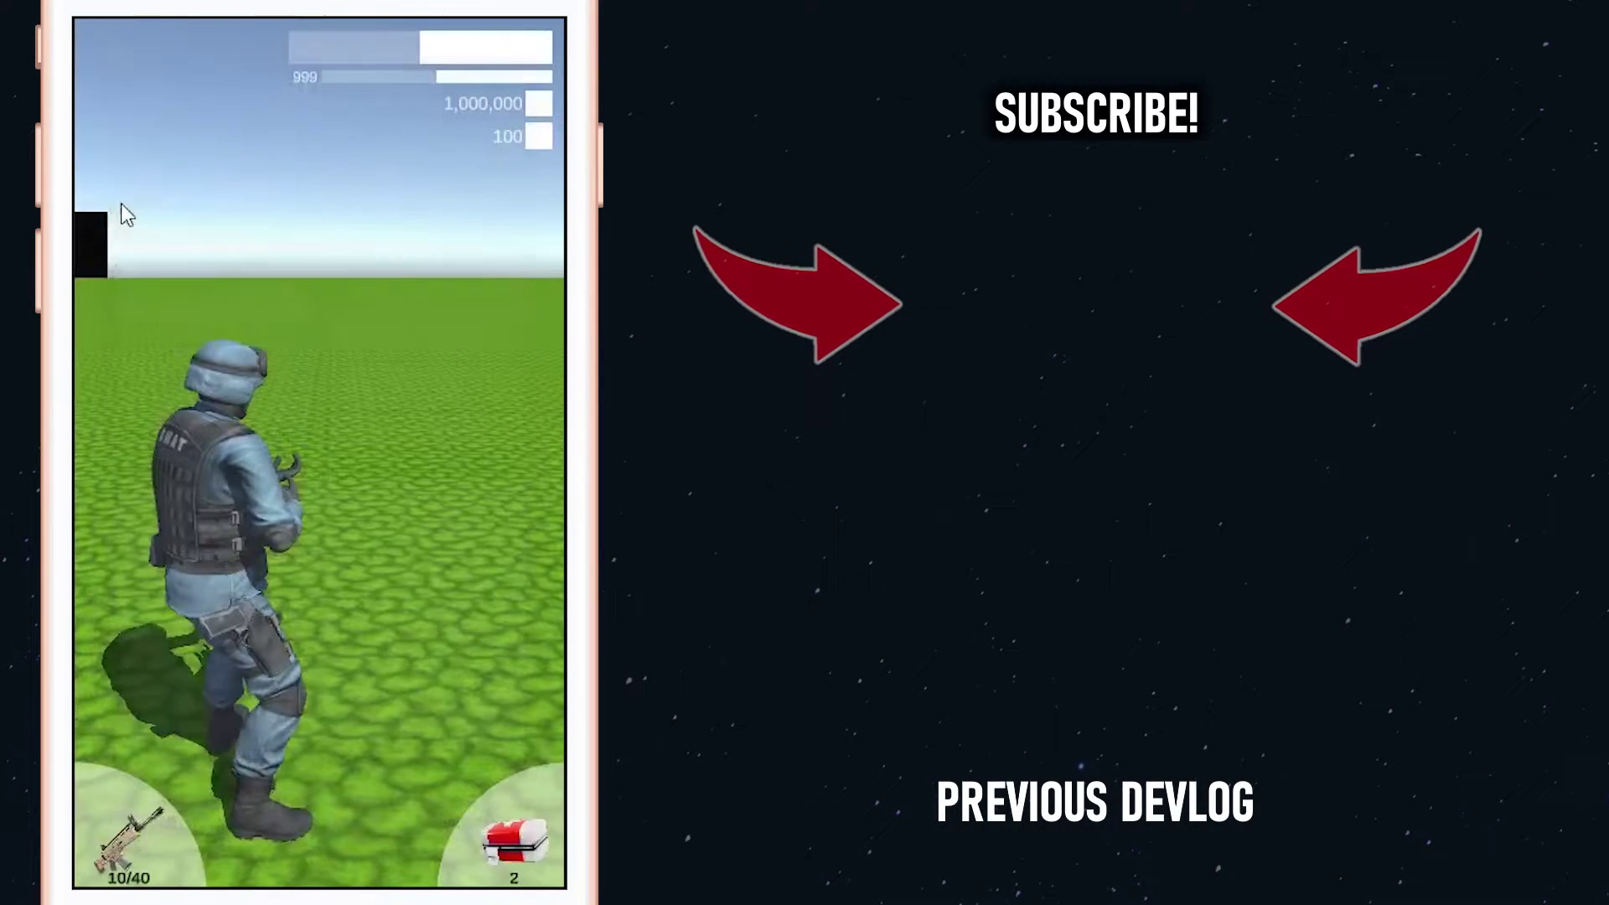
pyautogui.click(90, 241)
pyautogui.click(97, 241)
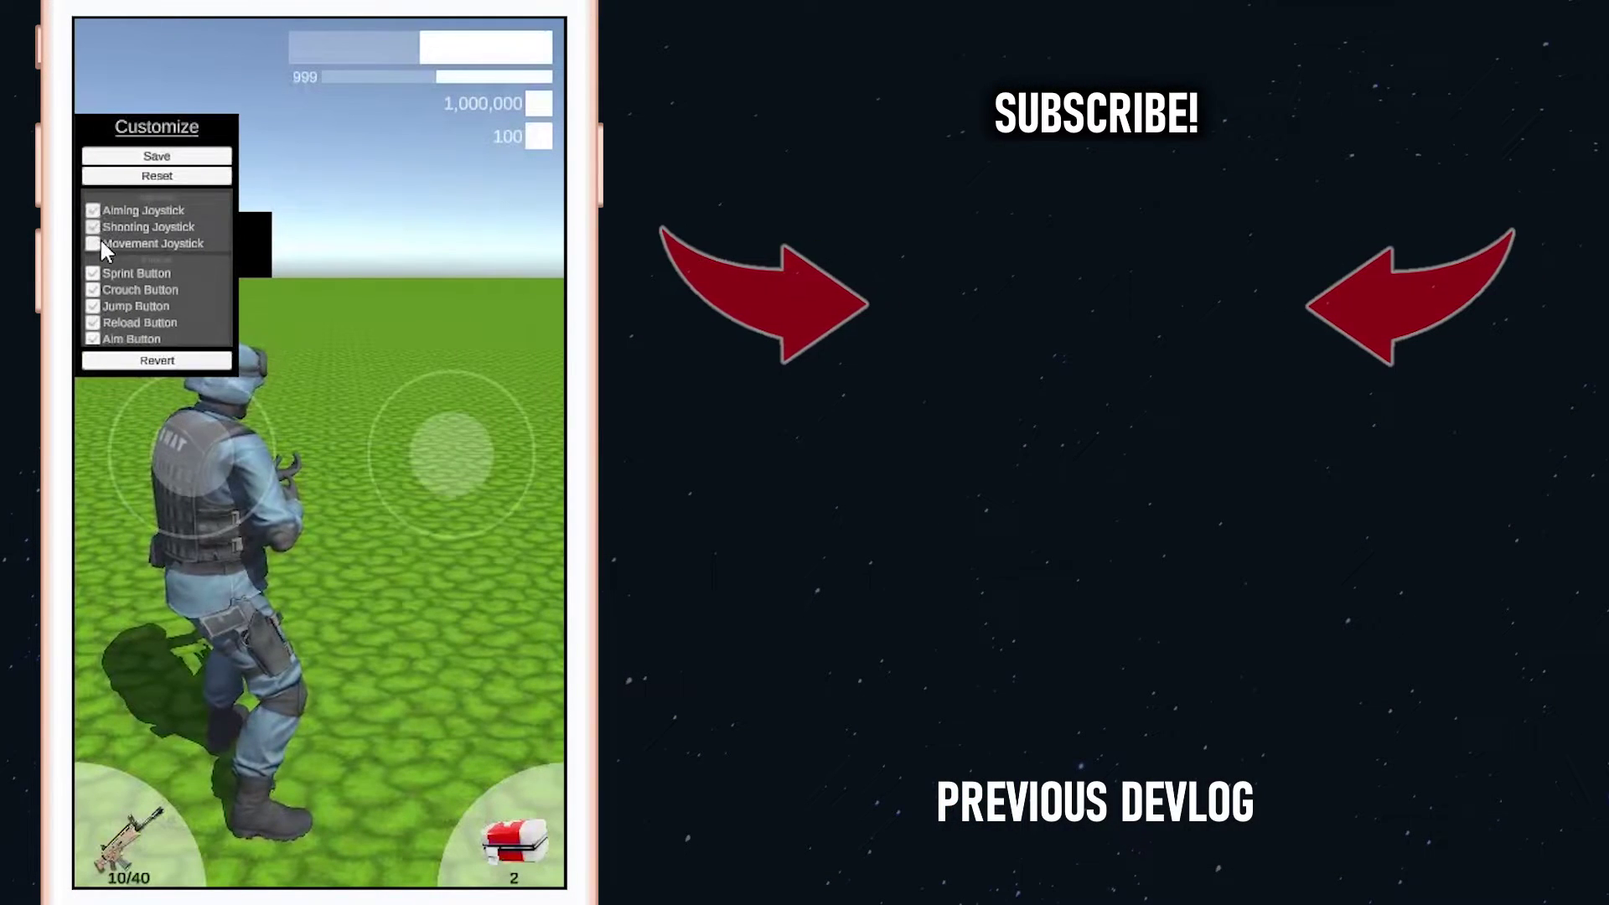
pyautogui.click(101, 243)
pyautogui.click(154, 160)
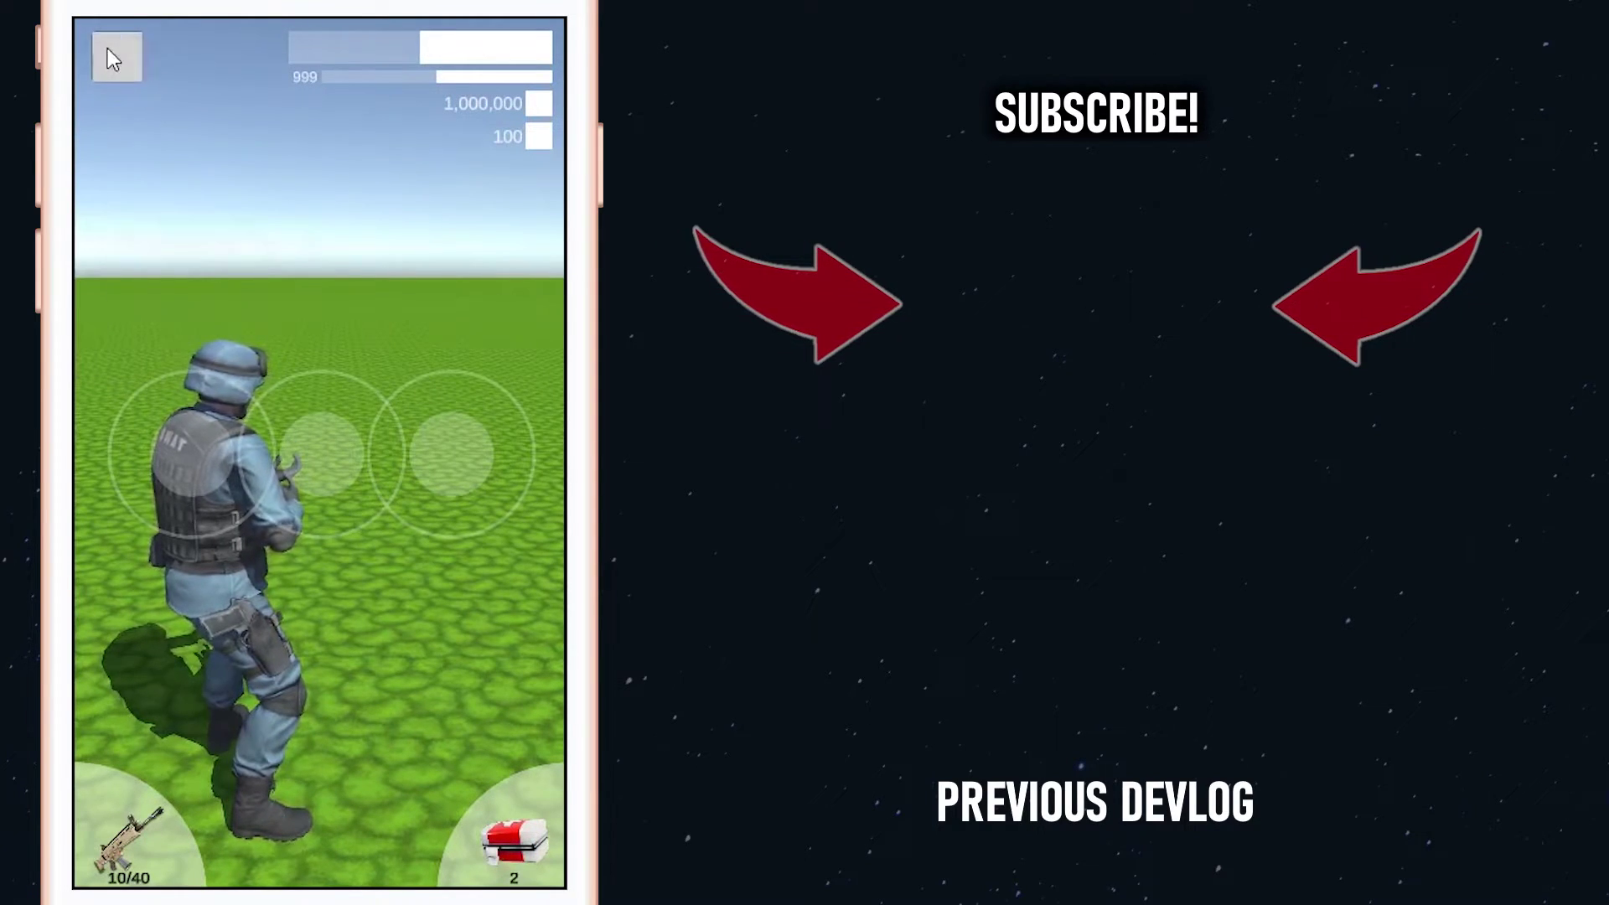
# Switch to Layout 1, drag the movement joystick up, then reset it to default.
pyautogui.click(107, 49)
pyautogui.click(153, 430)
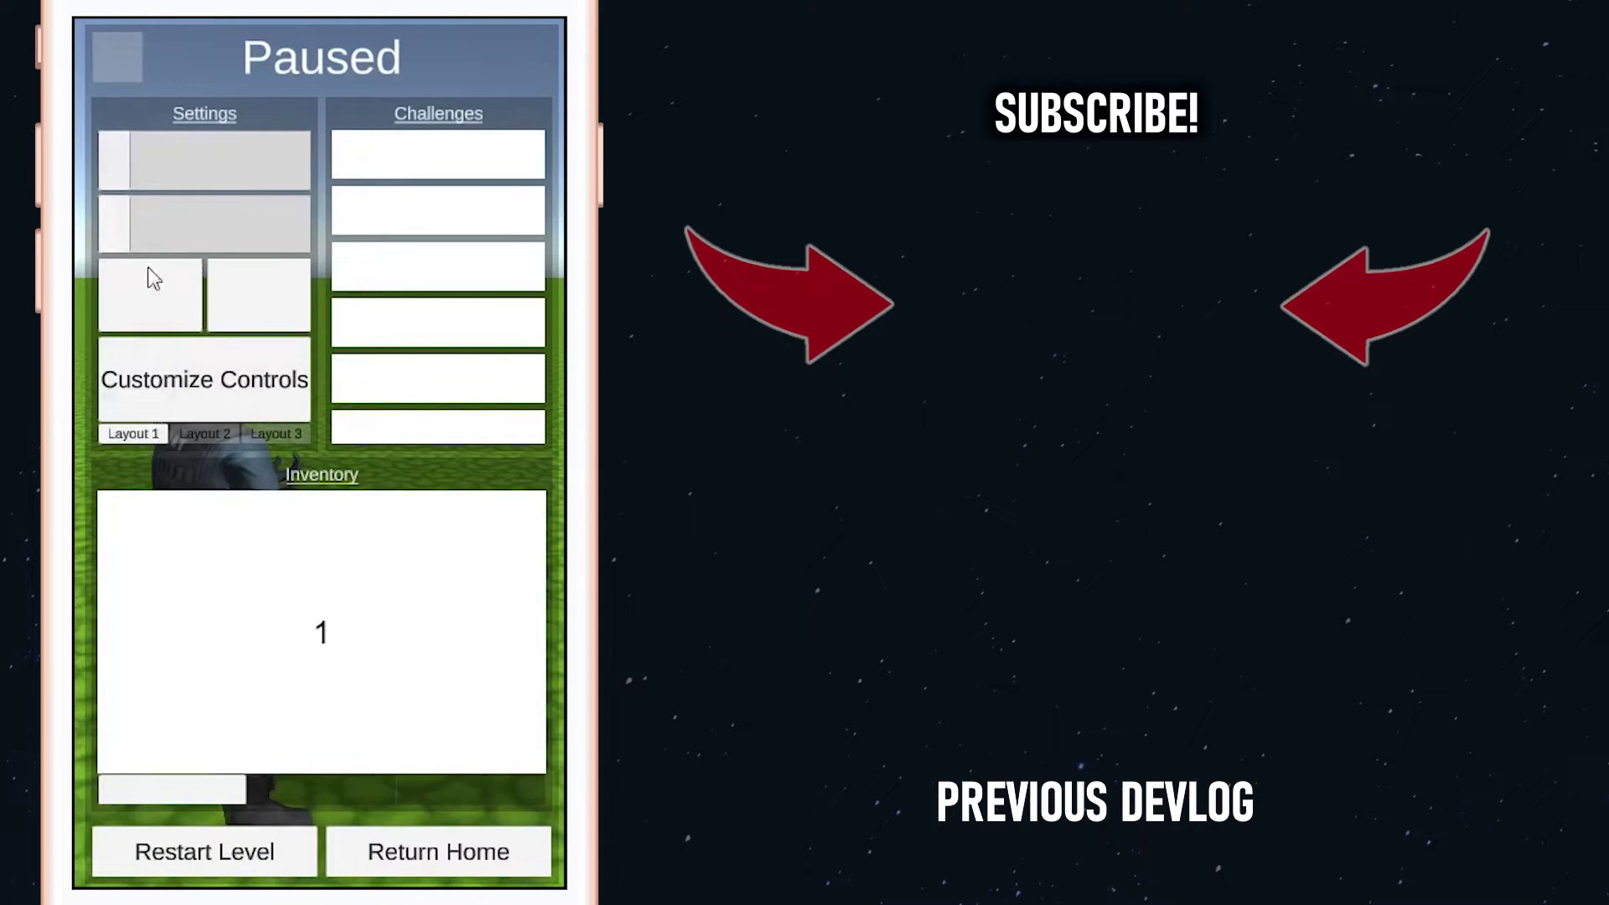
pyautogui.click(205, 378)
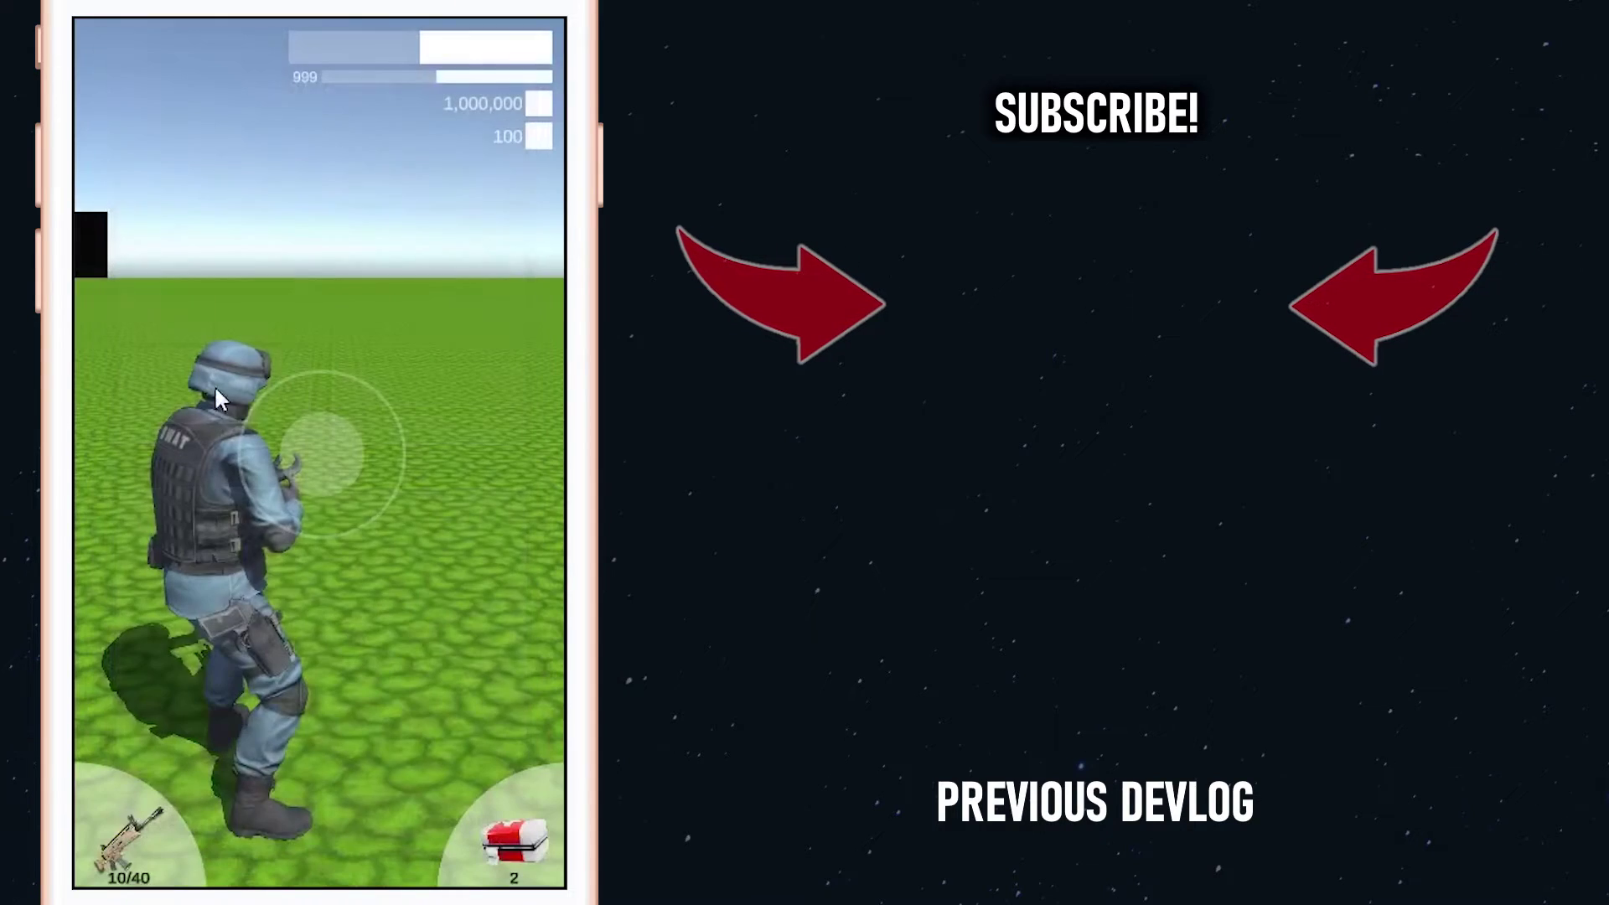
pyautogui.click(84, 252)
pyautogui.moveTo(363, 455); pyautogui.dragTo(442, 313)
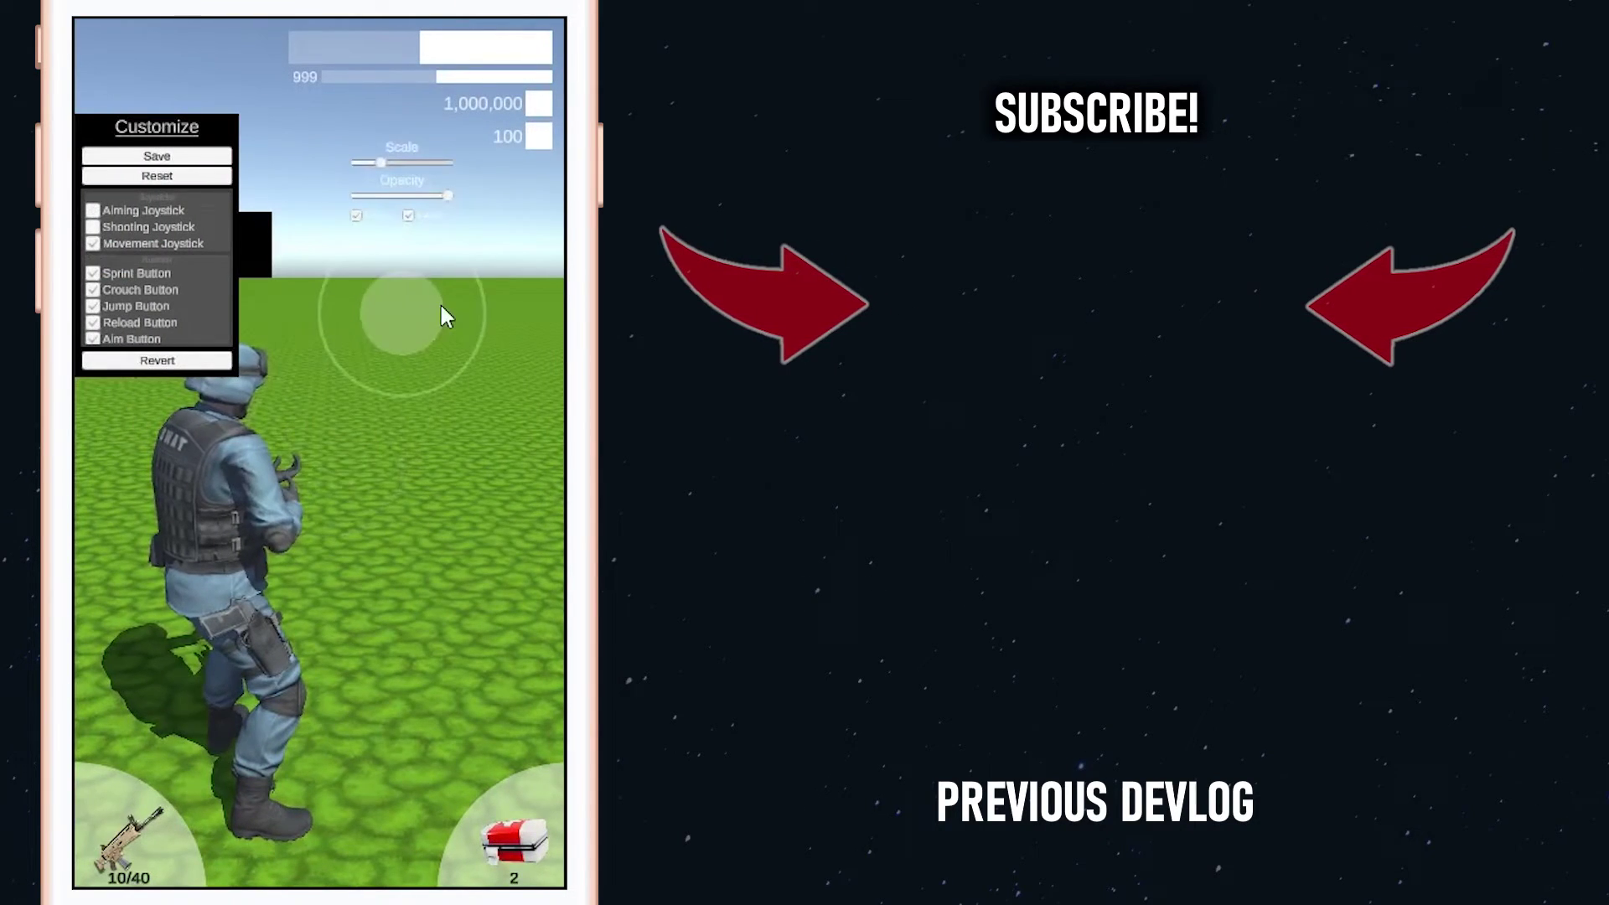
pyautogui.click(157, 175)
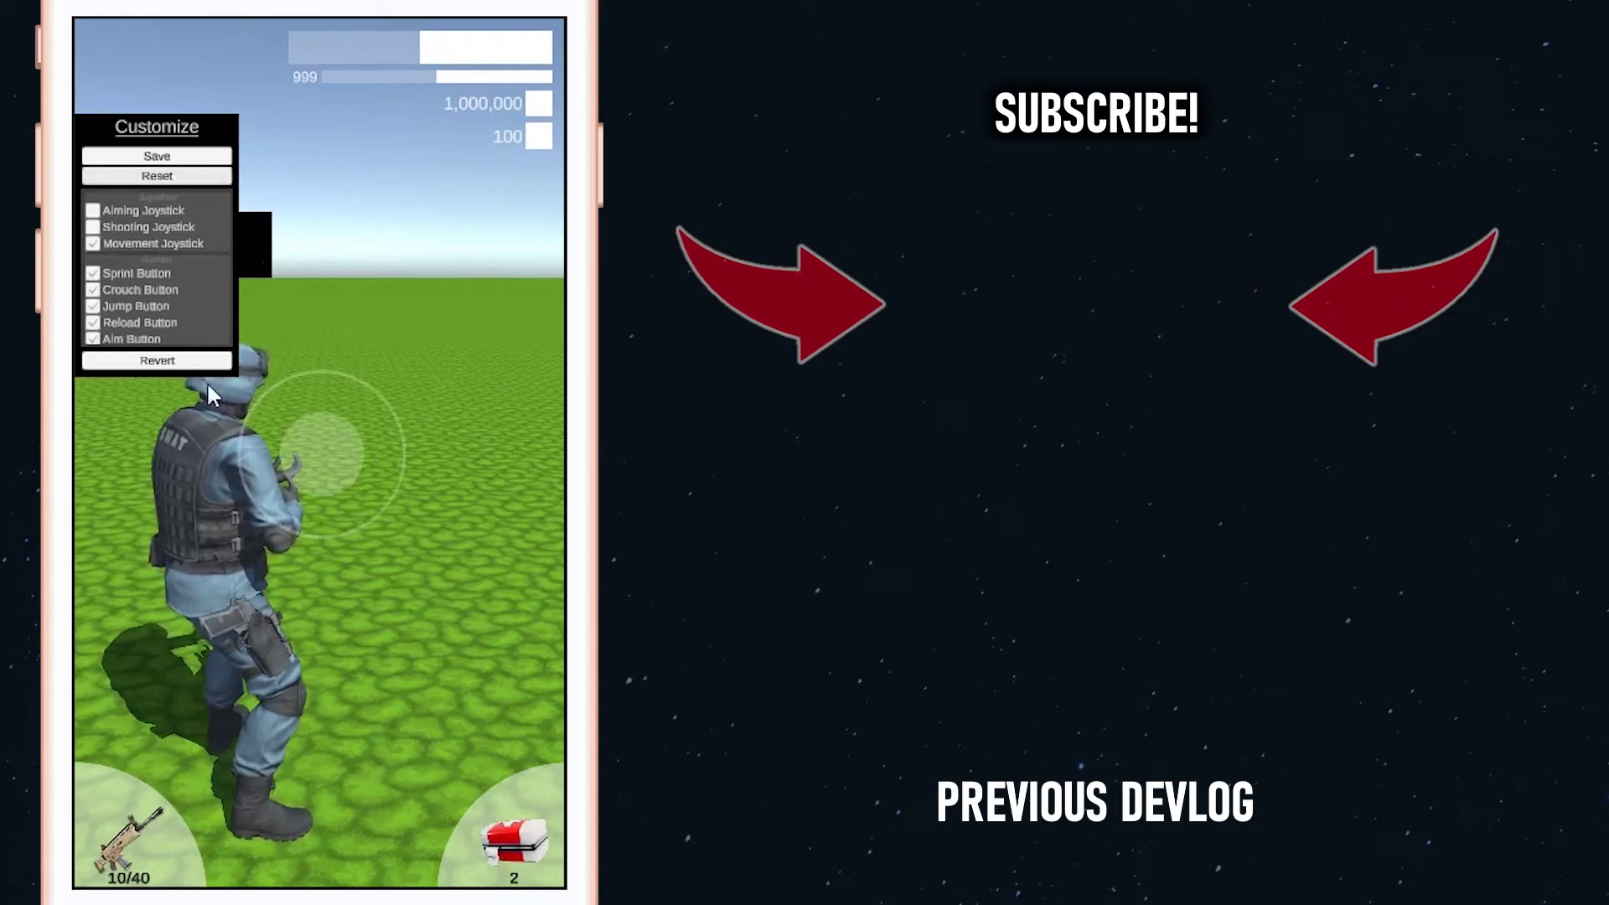